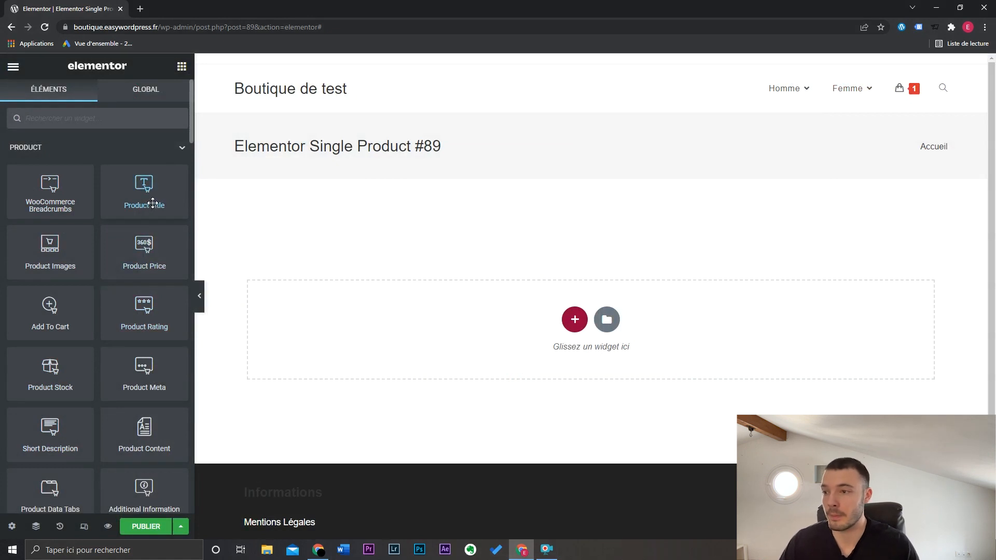
# Step: Add a section with two equal columns and place the Product Images widget in its left column
pyautogui.moveTo(192, 109)
pyautogui.mouseDown()
pyautogui.moveTo(191, 308)
pyautogui.moveTo(192, 106)
pyautogui.mouseUp()
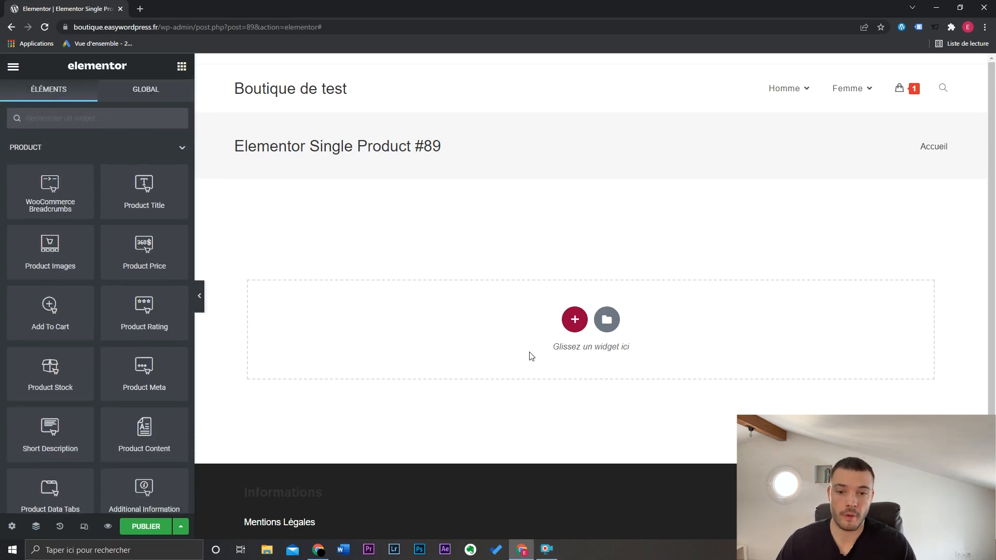
pyautogui.click(574, 319)
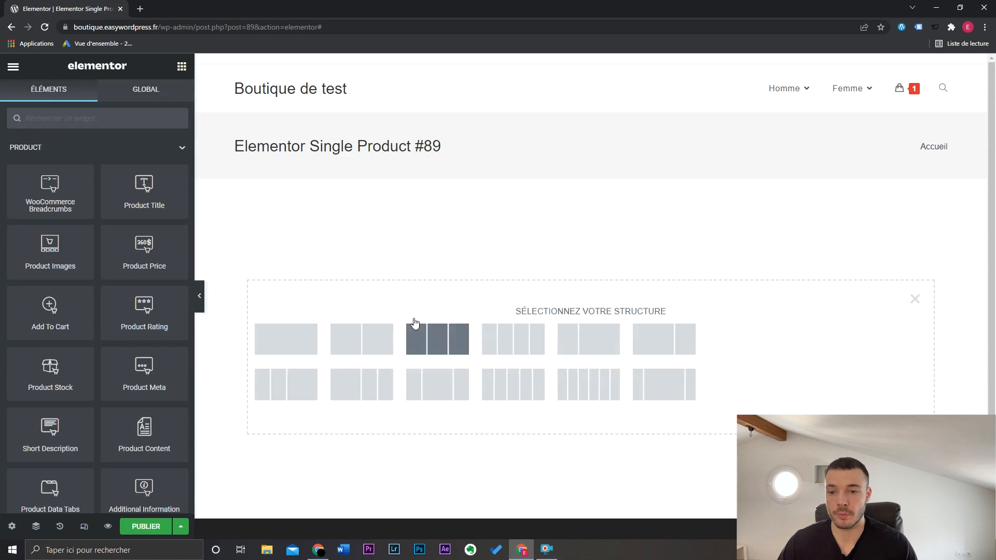
pyautogui.click(369, 347)
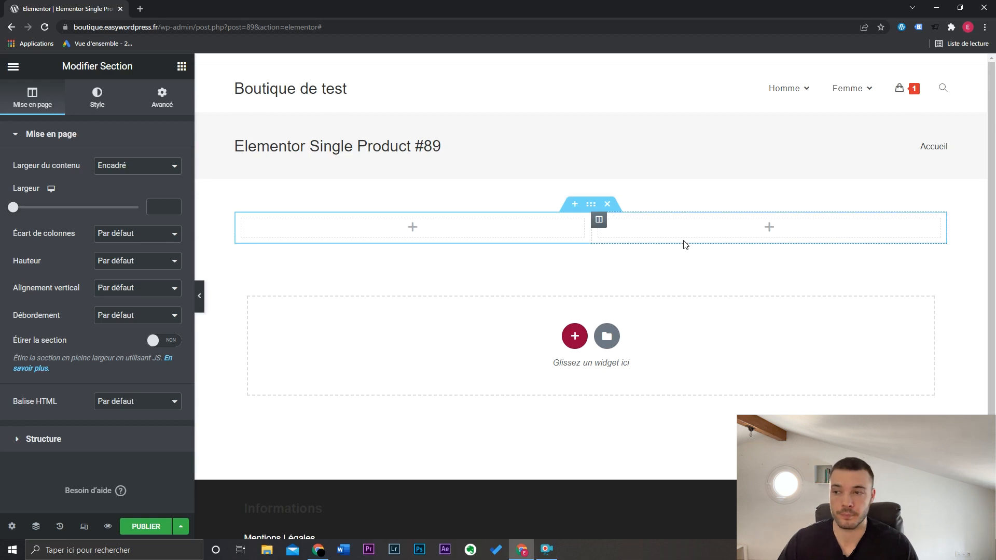
pyautogui.click(181, 67)
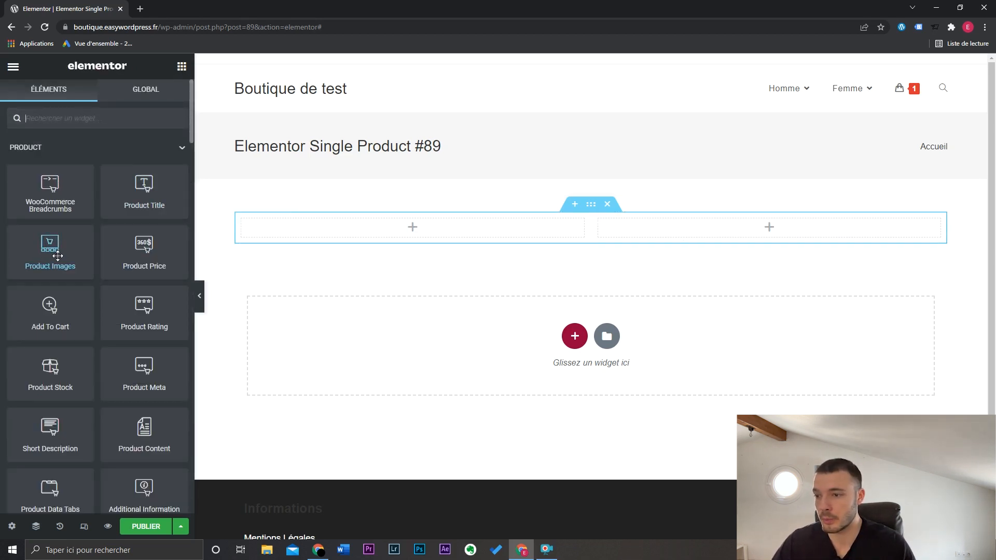
pyautogui.moveTo(58, 255); pyautogui.dragTo(366, 227)
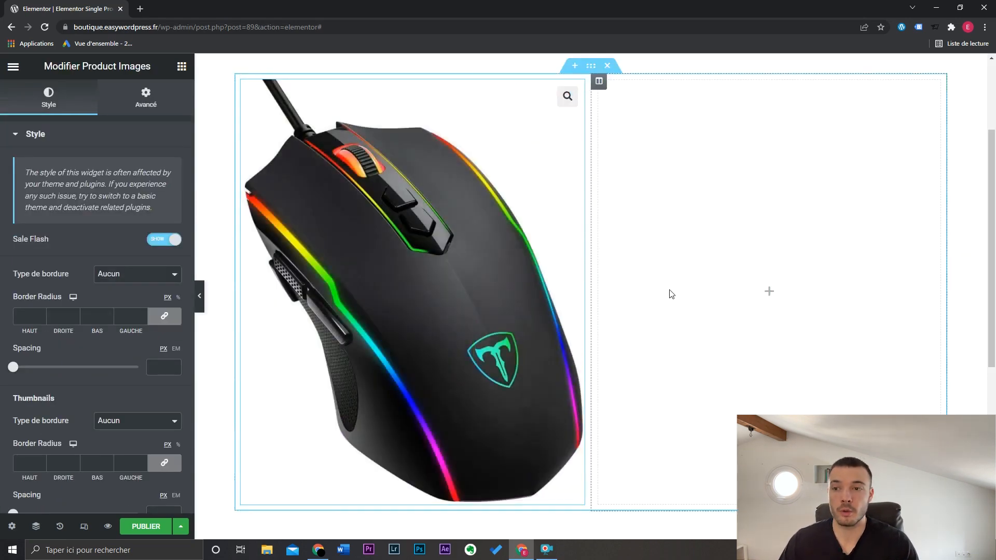
pyautogui.scroll(1, 668, 294)
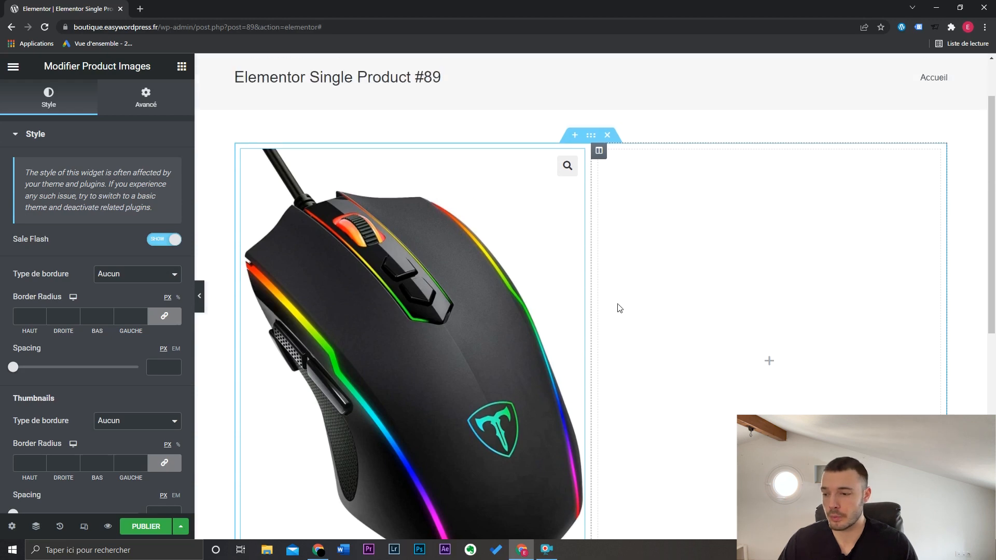
# Step: Set the template's preview product to T-shirt Homme in the Preview Settings and apply the preview
pyautogui.click(12, 527)
pyautogui.click(72, 299)
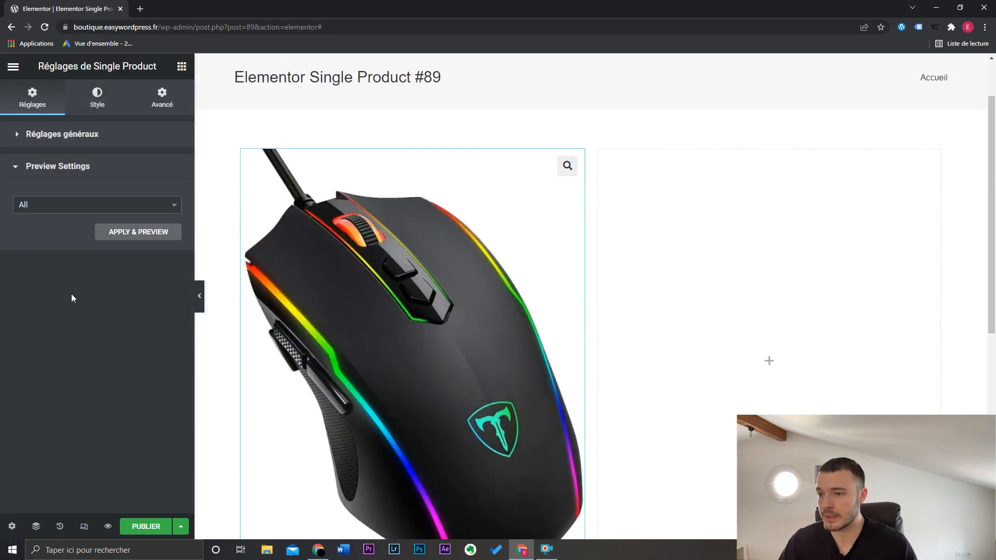
pyautogui.click(101, 213)
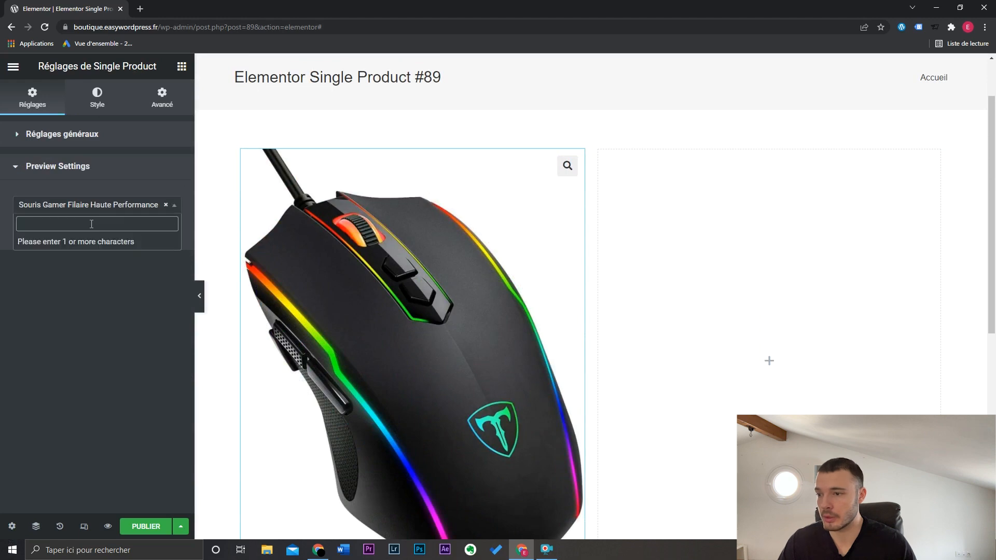
pyautogui.write('t-shr')
pyautogui.click(91, 242)
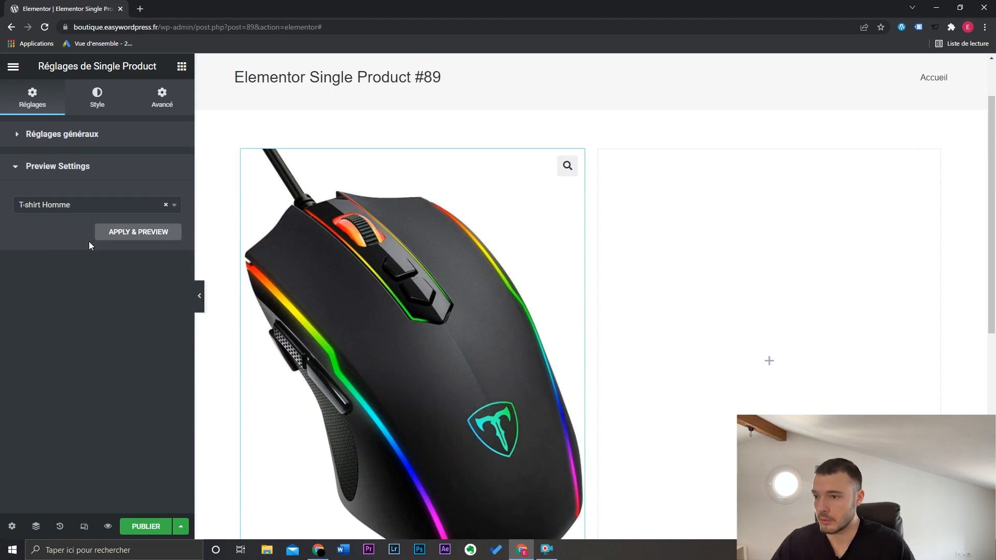
pyautogui.click(138, 240)
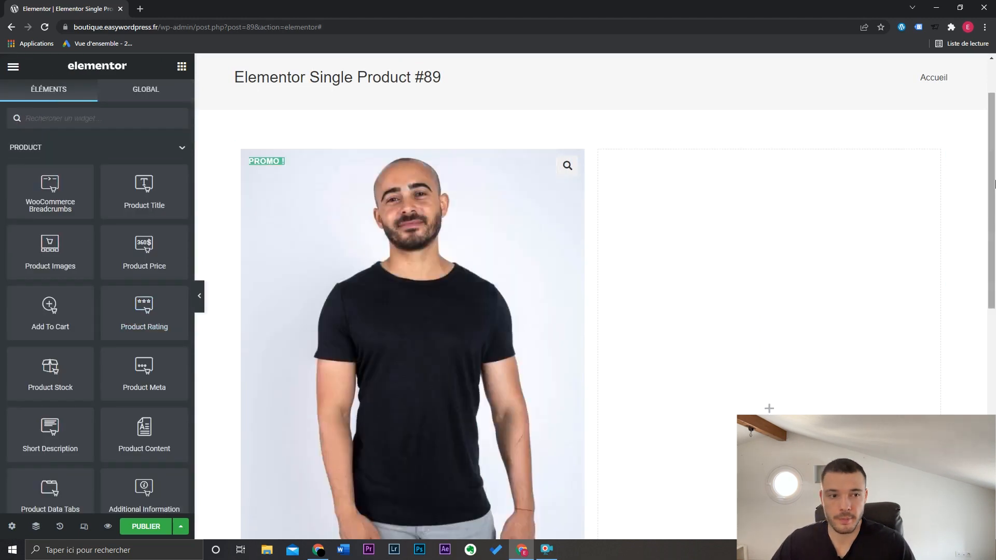
# Step: Narrow the left column holding the product images so the right column gets more room
pyautogui.moveTo(992, 184)
pyautogui.mouseDown()
pyautogui.moveTo(993, 261)
pyautogui.moveTo(994, 190)
pyautogui.mouseUp()
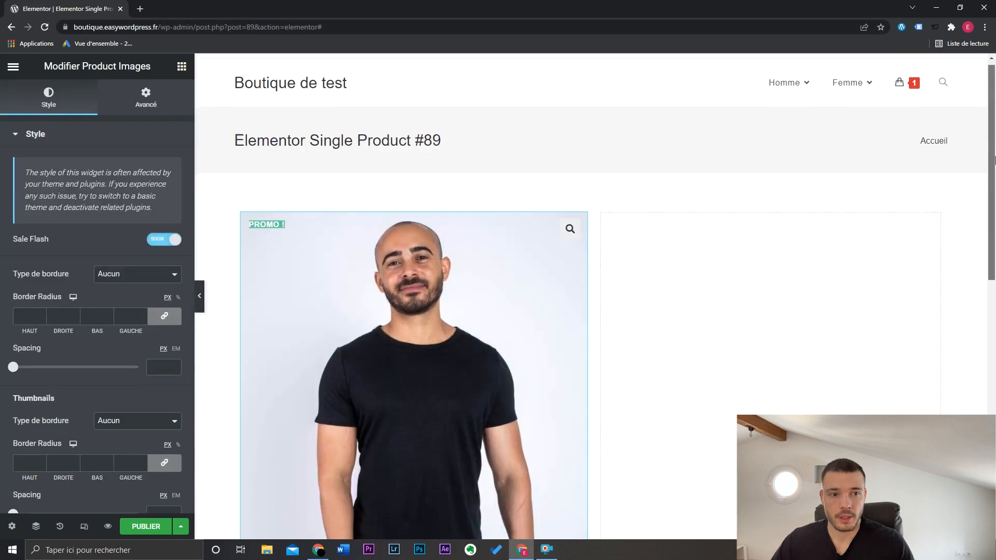
pyautogui.moveTo(992, 179); pyautogui.dragTo(992, 207)
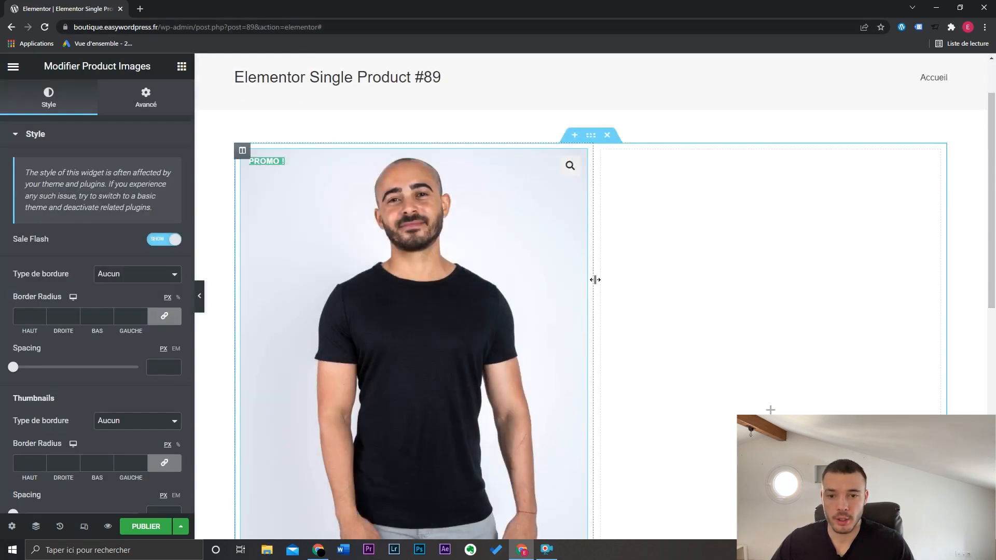
pyautogui.moveTo(594, 275); pyautogui.dragTo(521, 278)
pyautogui.scroll(-2, 657, 269)
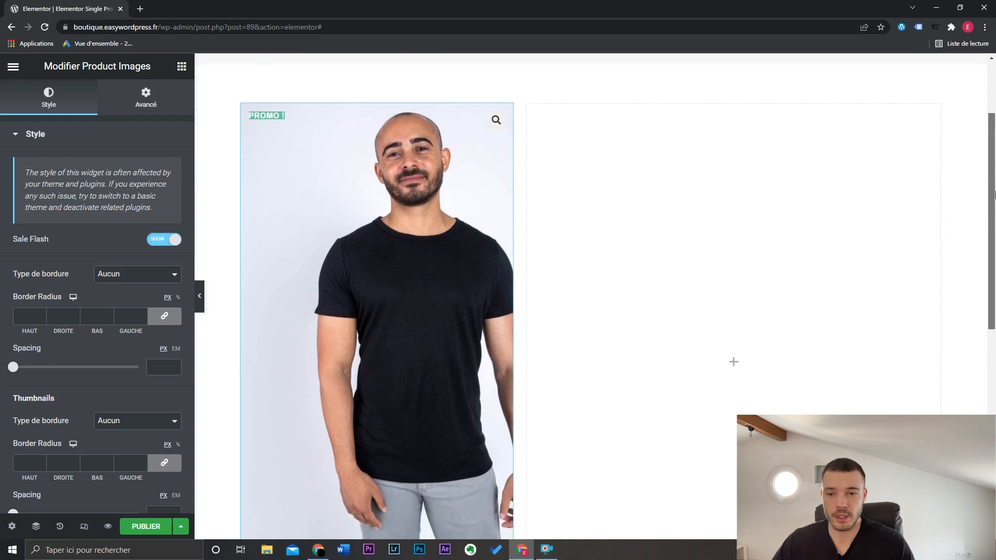
pyautogui.moveTo(515, 239); pyautogui.dragTo(508, 238)
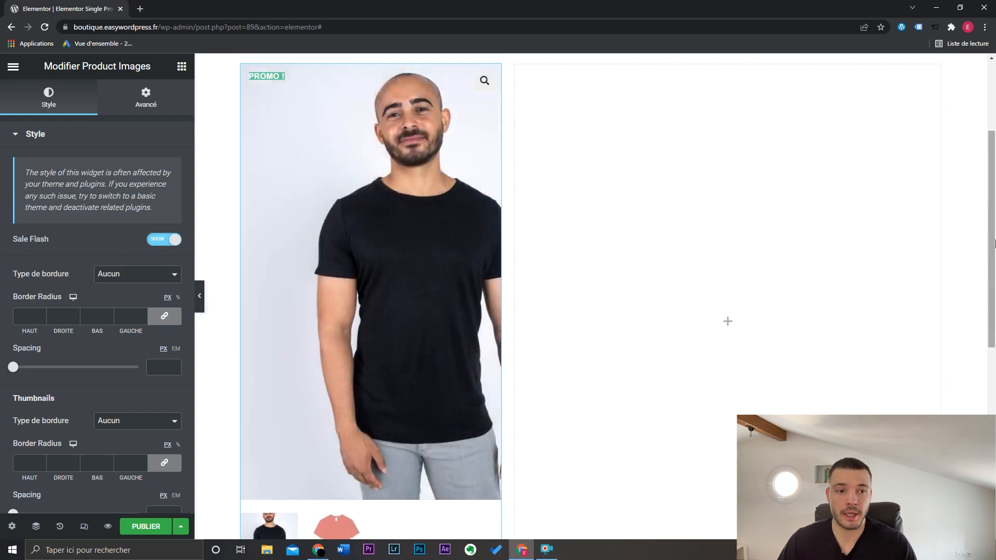
pyautogui.scroll(1, 728, 249)
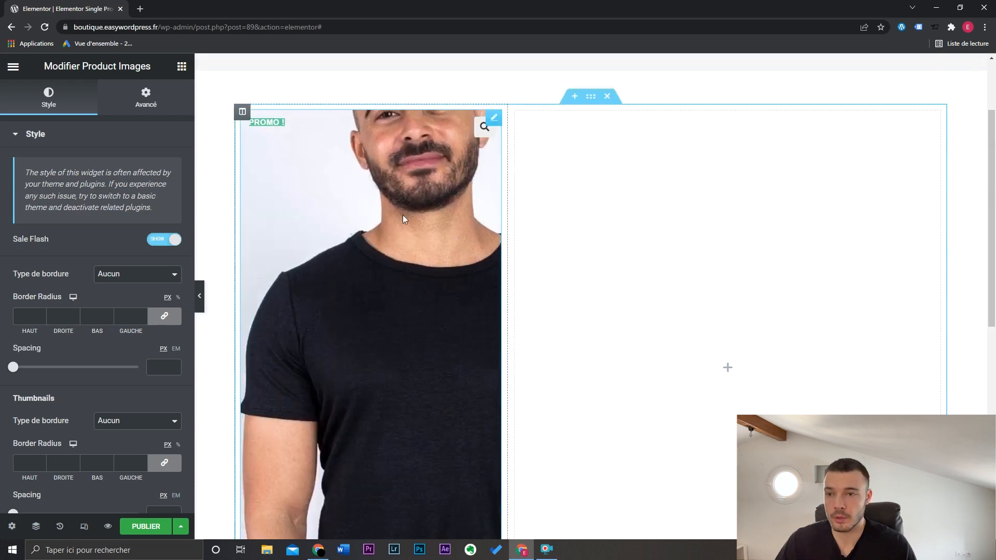
# Step: Narrow the left column slightly further and replace its Product Images widget with a fresh one
pyautogui.rightClick(384, 231)
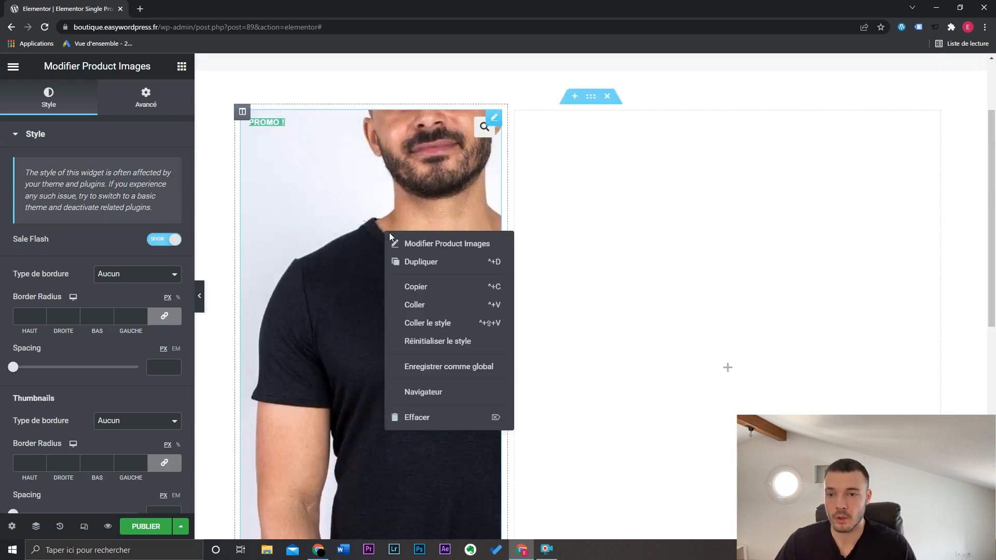
pyautogui.click(443, 416)
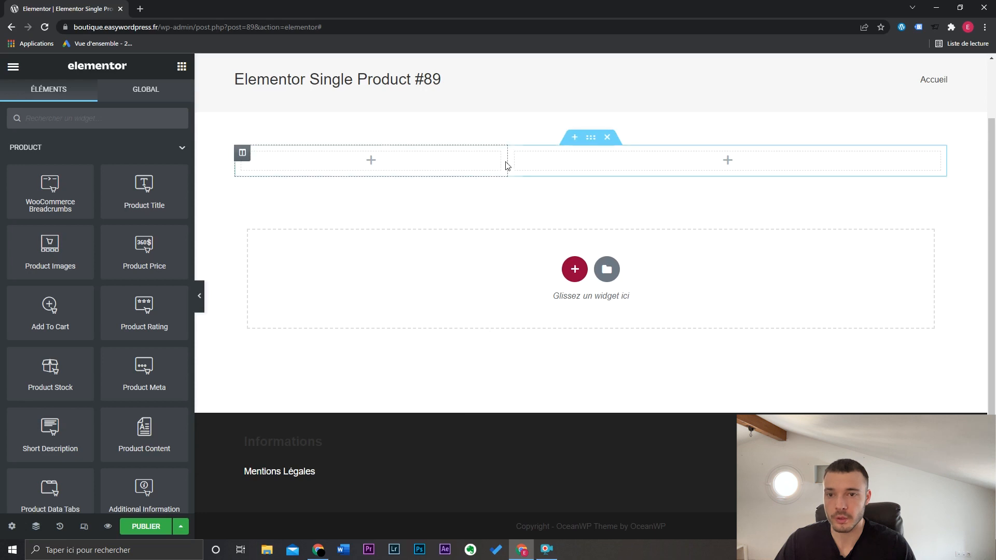
pyautogui.moveTo(507, 162); pyautogui.dragTo(495, 162)
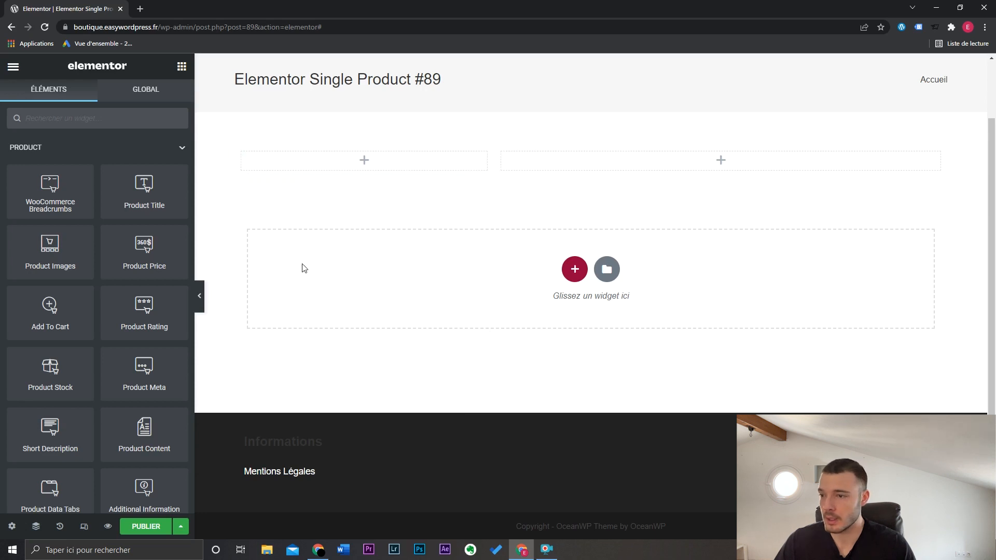
pyautogui.moveTo(50, 248); pyautogui.dragTo(353, 165)
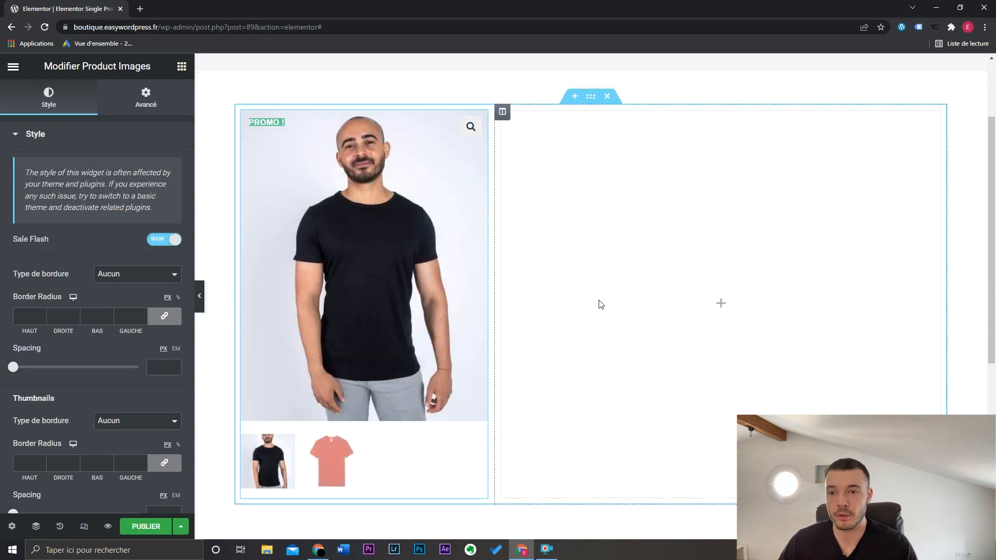
# Step: Set the left column's width to about 41%, then delete and re-add its Product Images widget
pyautogui.moveTo(496, 254); pyautogui.dragTo(525, 256)
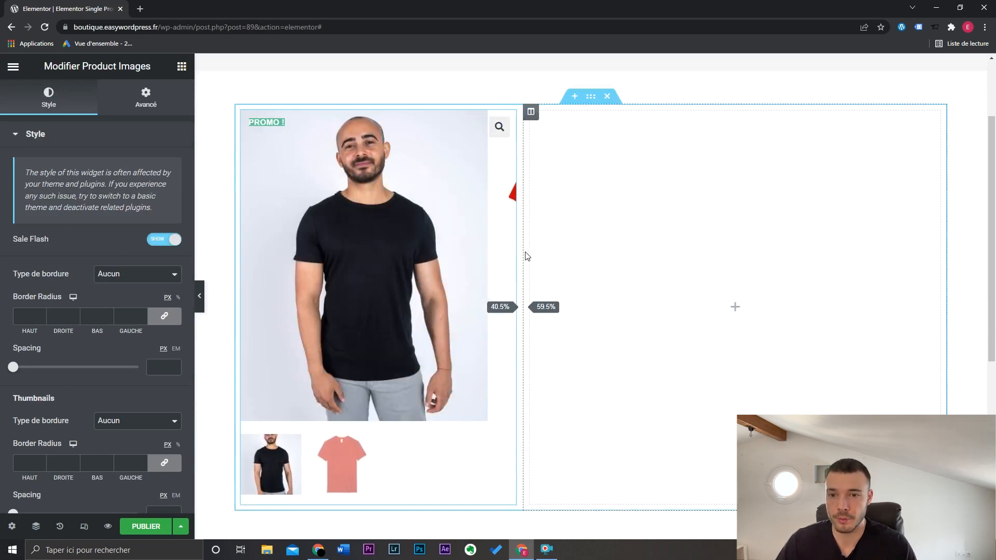
pyautogui.rightClick(472, 303)
pyautogui.click(508, 487)
pyautogui.moveTo(51, 262); pyautogui.dragTo(382, 160)
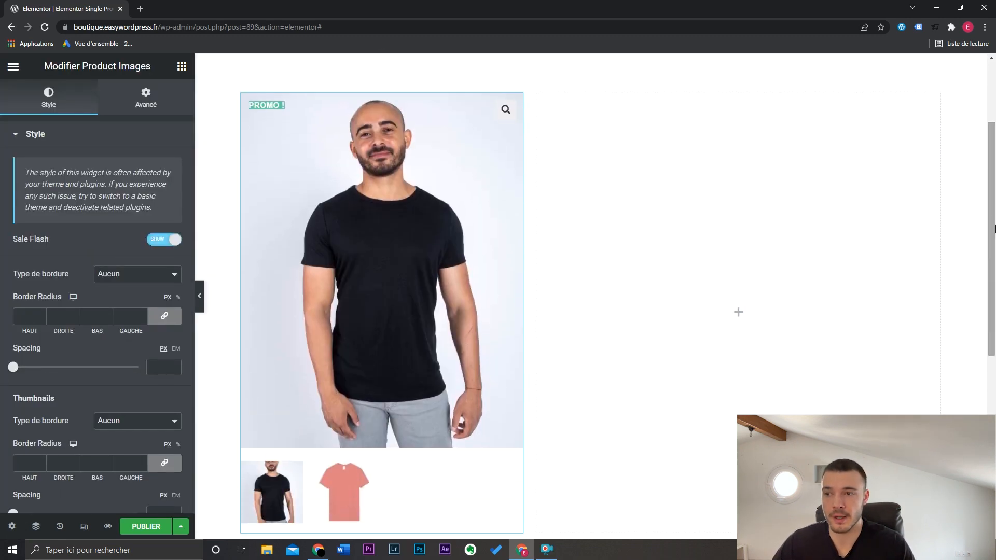
# Step: Place the Product Title widget in the right column and look through its advanced settings
pyautogui.click(591, 260)
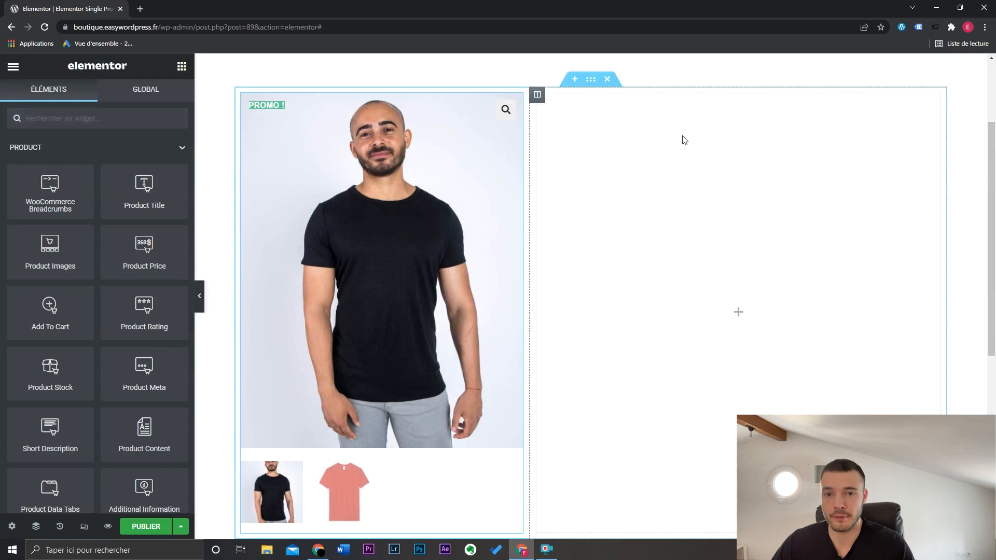
pyautogui.moveTo(144, 192); pyautogui.dragTo(726, 260)
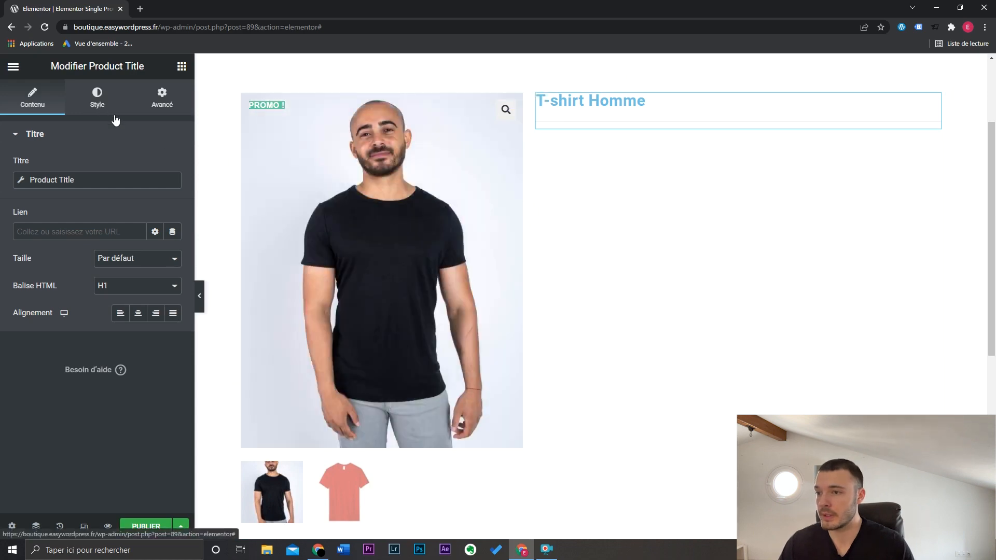
pyautogui.click(97, 97)
pyautogui.click(152, 99)
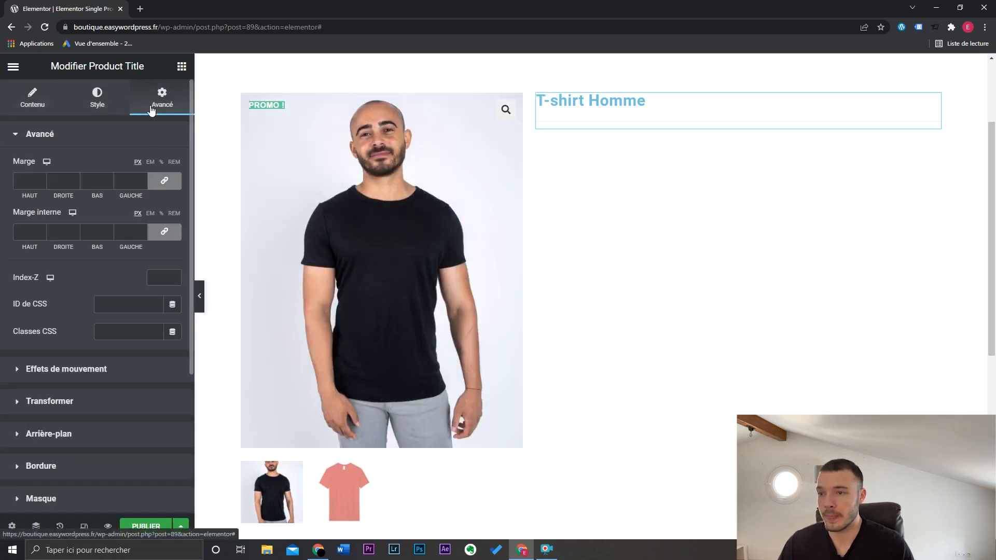
pyautogui.scroll(-4, 136, 384)
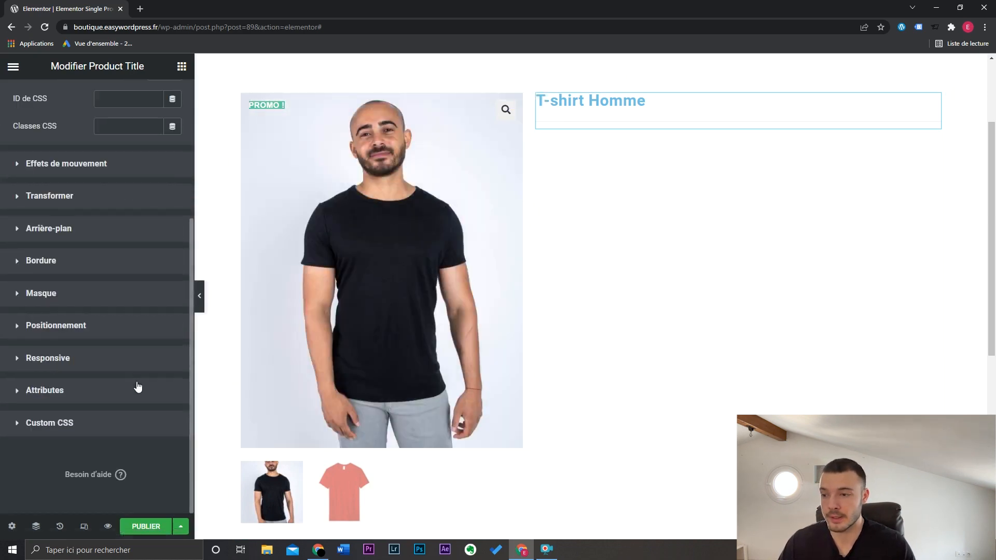
pyautogui.scroll(4, 137, 385)
# Step: Make the product title black with larger text and open the advanced options of its dynamic title
pyautogui.click(106, 110)
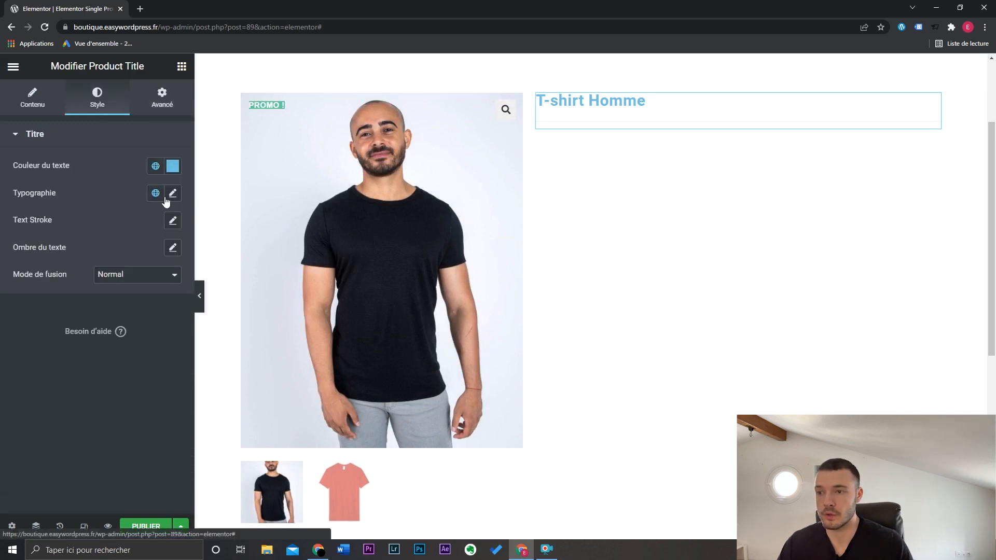
pyautogui.click(173, 166)
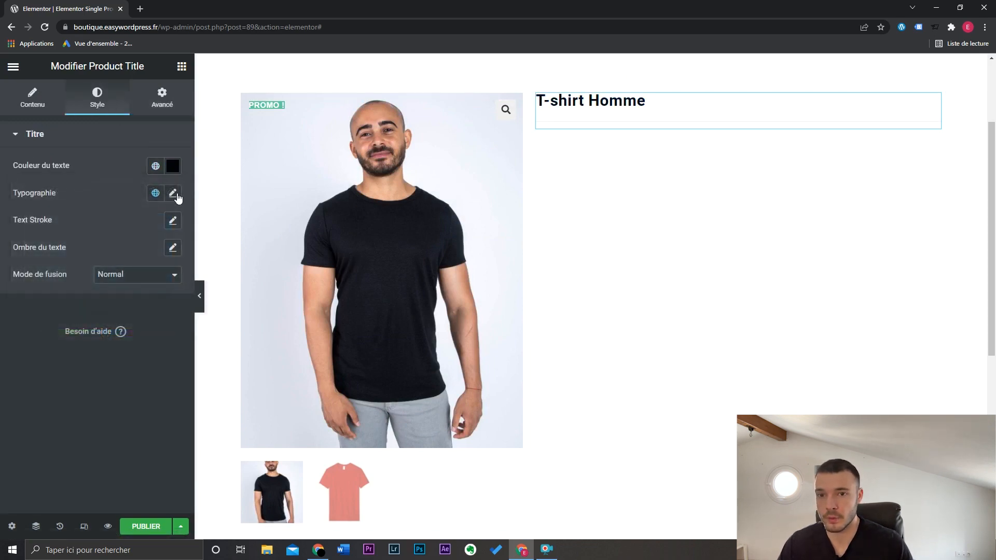
pyautogui.click(173, 193)
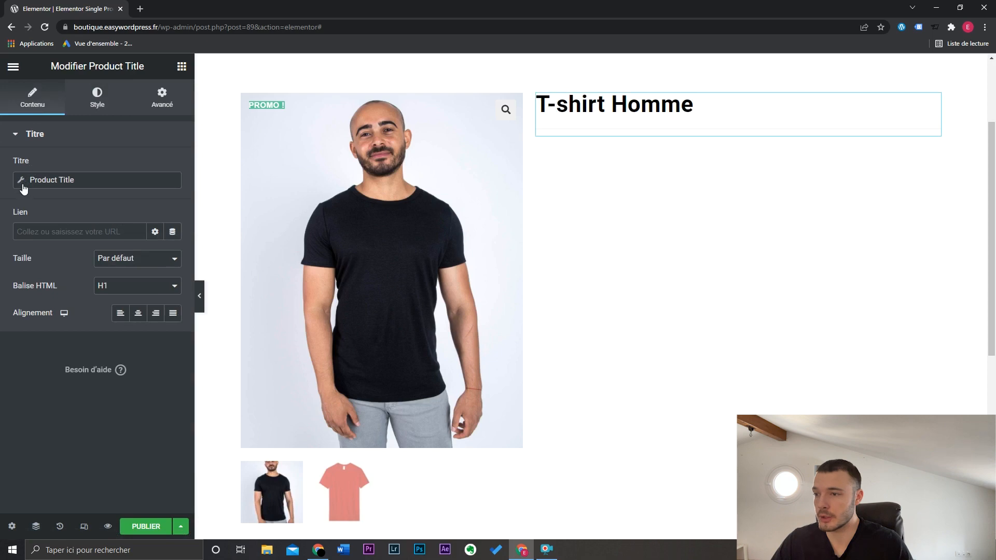
pyautogui.click(20, 182)
pyautogui.click(64, 291)
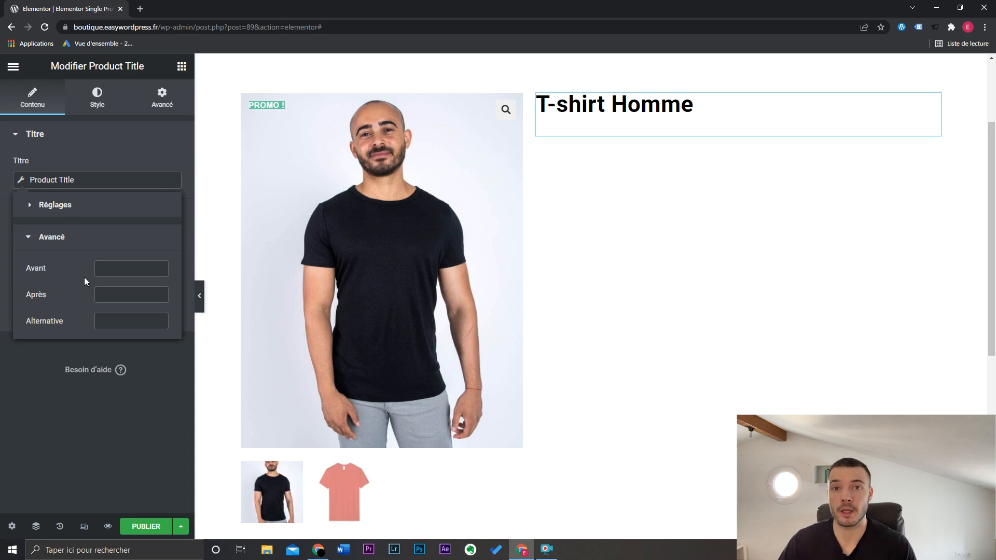
# Step: Add the Product Price widget below the product title and set its text size to 25 px
pyautogui.click(181, 66)
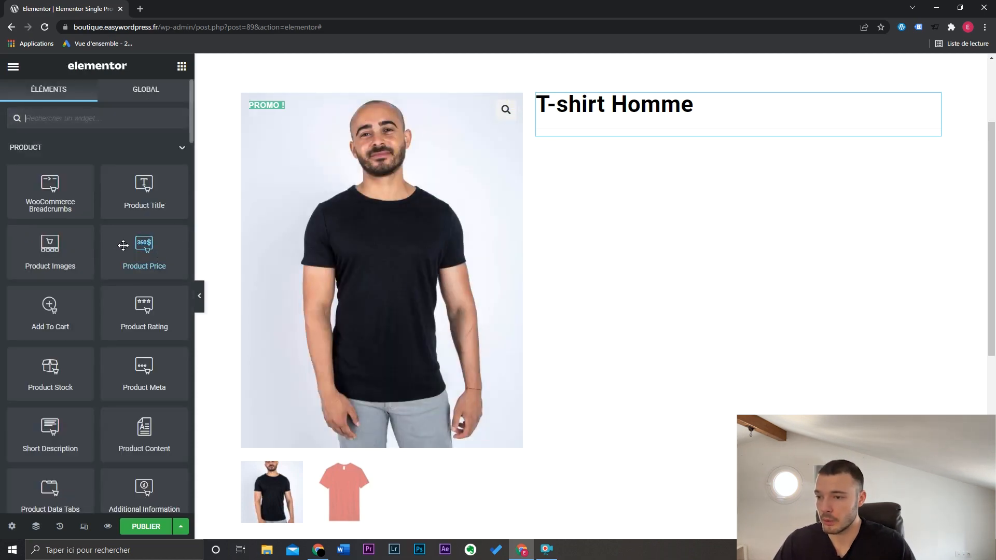
pyautogui.moveTo(123, 246); pyautogui.dragTo(674, 129)
pyautogui.click(173, 297)
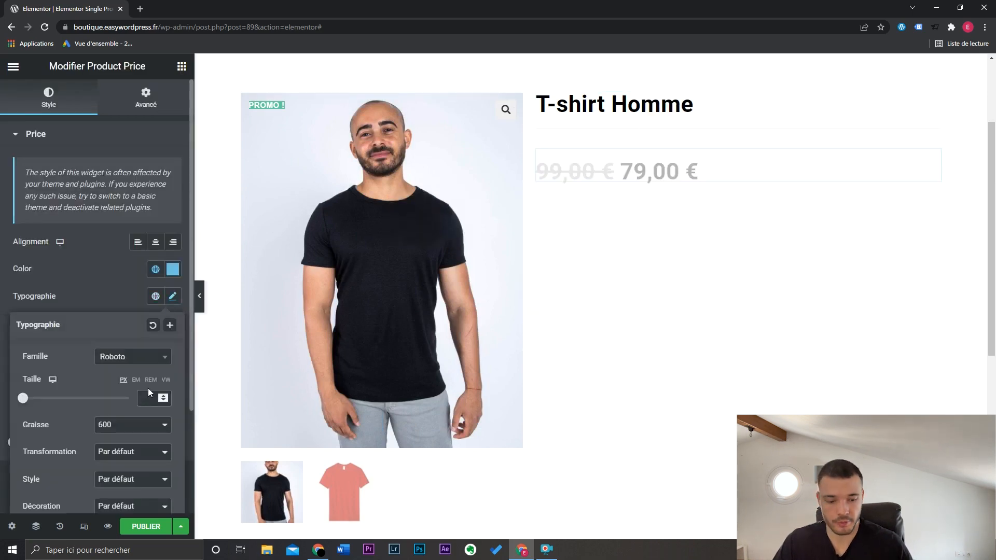
pyautogui.click(148, 390)
pyautogui.write('20')
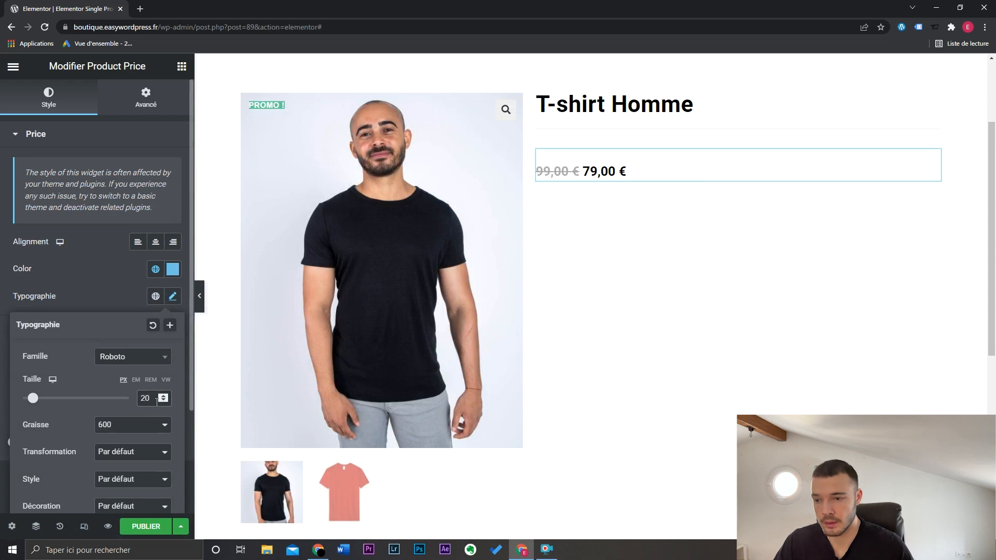
pyautogui.press('BackSpace')
pyautogui.write('5')
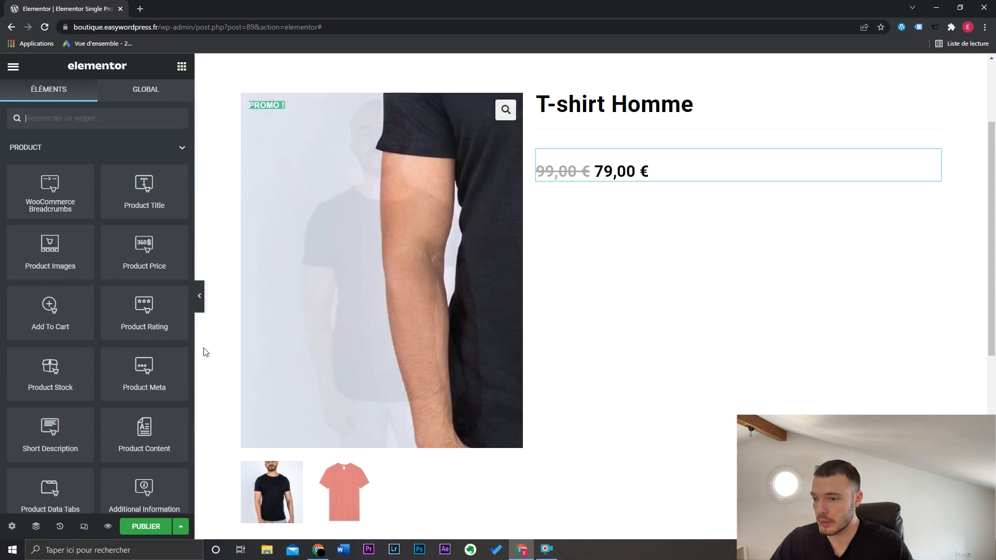
# Step: Add the Short Description widget below the price and set its text size to 18 px
pyautogui.scroll(-2, 166, 344)
pyautogui.moveTo(50, 342); pyautogui.dragTo(611, 225)
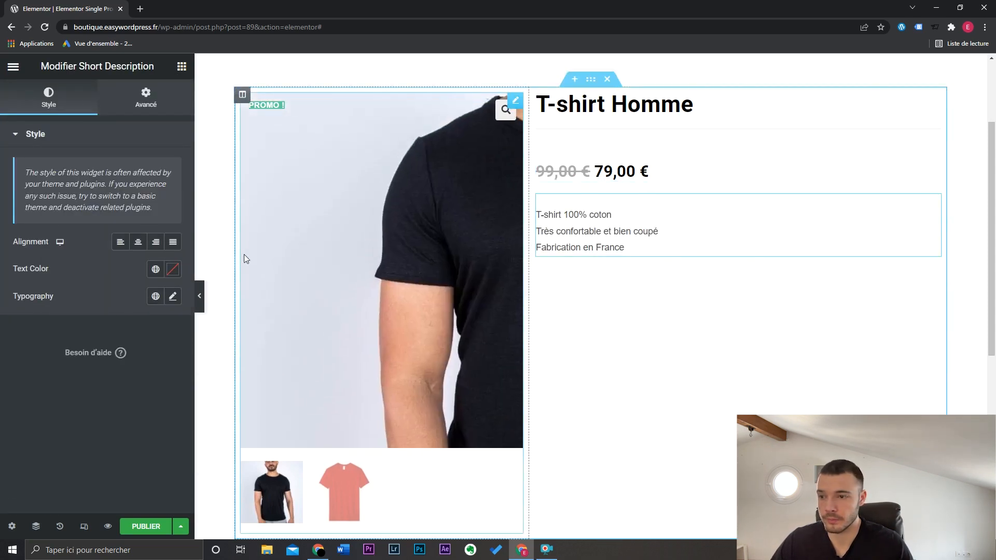
pyautogui.click(173, 296)
pyautogui.write('18')
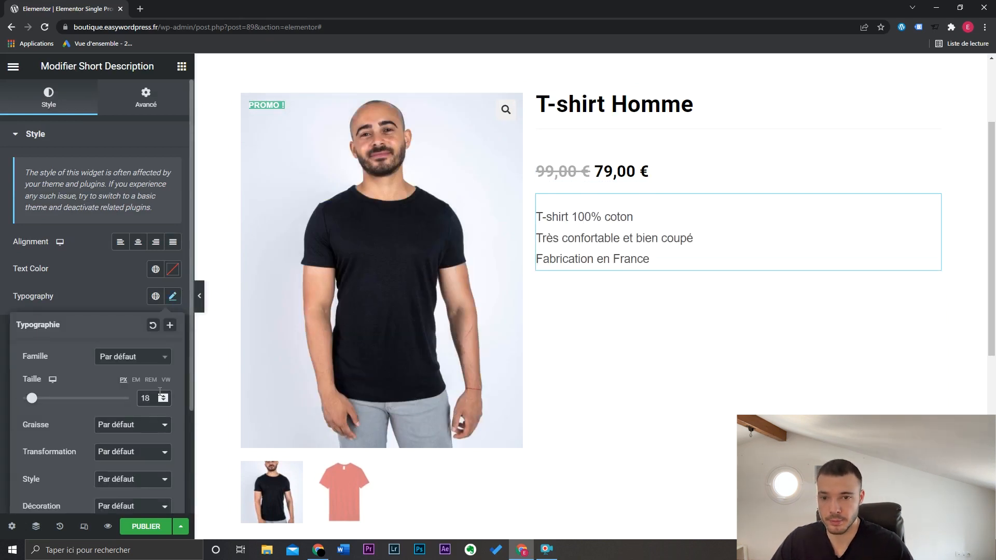
# Step: Add the Add To Cart widget below the short description in the product details column
pyautogui.click(182, 66)
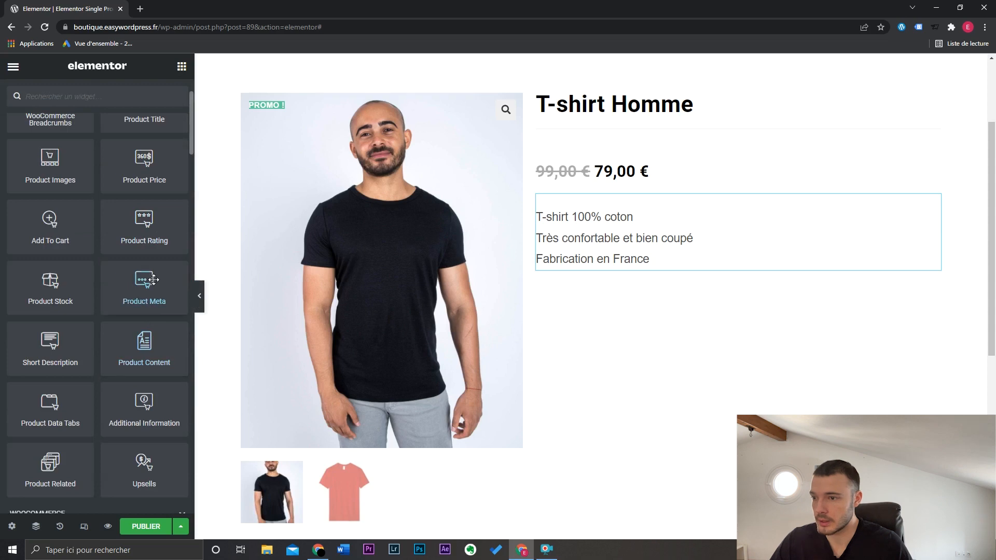
pyautogui.moveTo(43, 232); pyautogui.dragTo(668, 272)
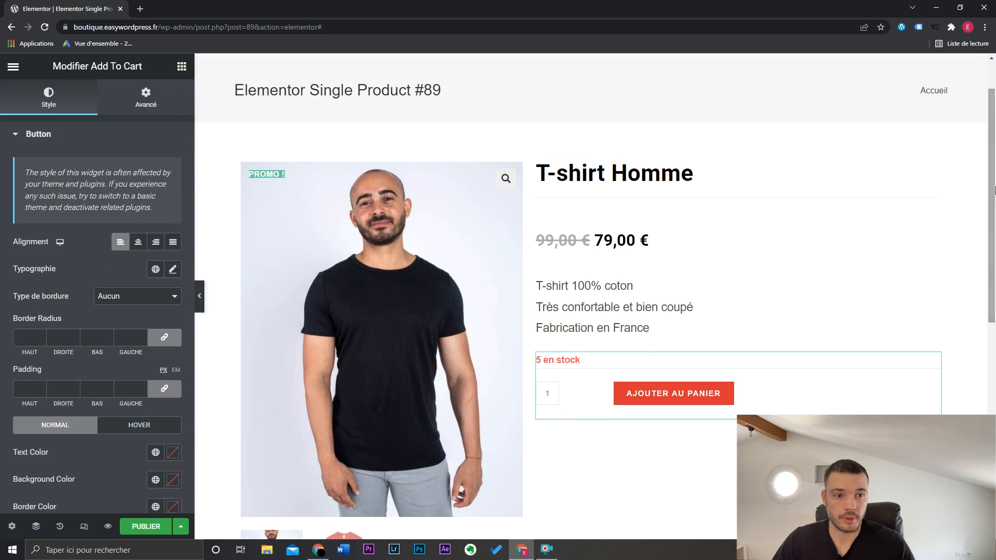
pyautogui.scroll(-2, 994, 189)
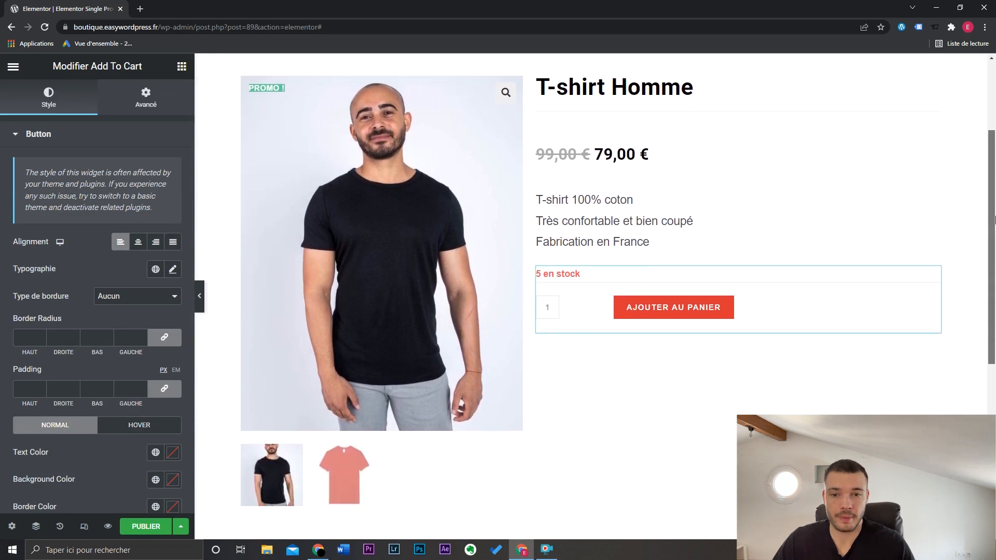
pyautogui.scroll(1, 994, 197)
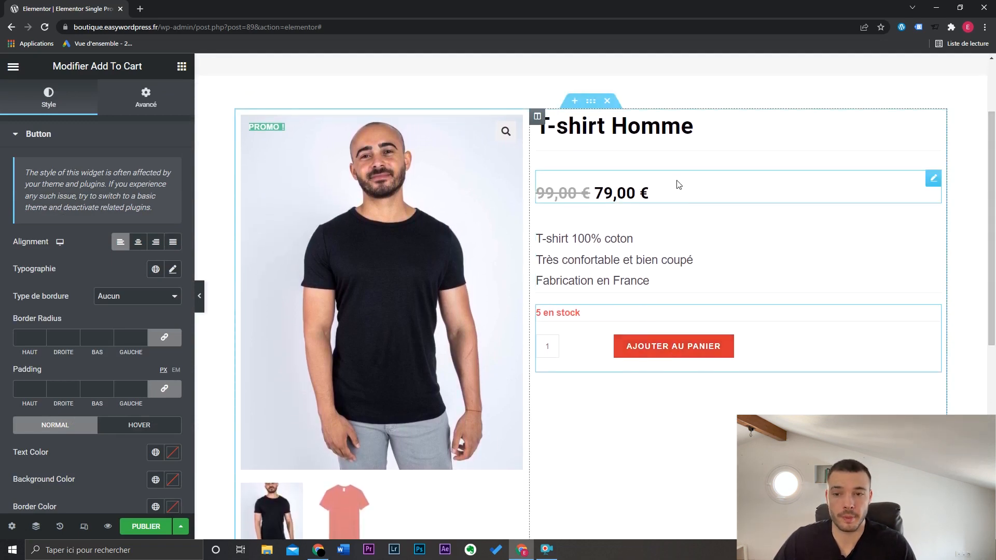
# Step: Add the Product Rating widget between the price and the short description and set its top margin to -28 px
pyautogui.click(181, 66)
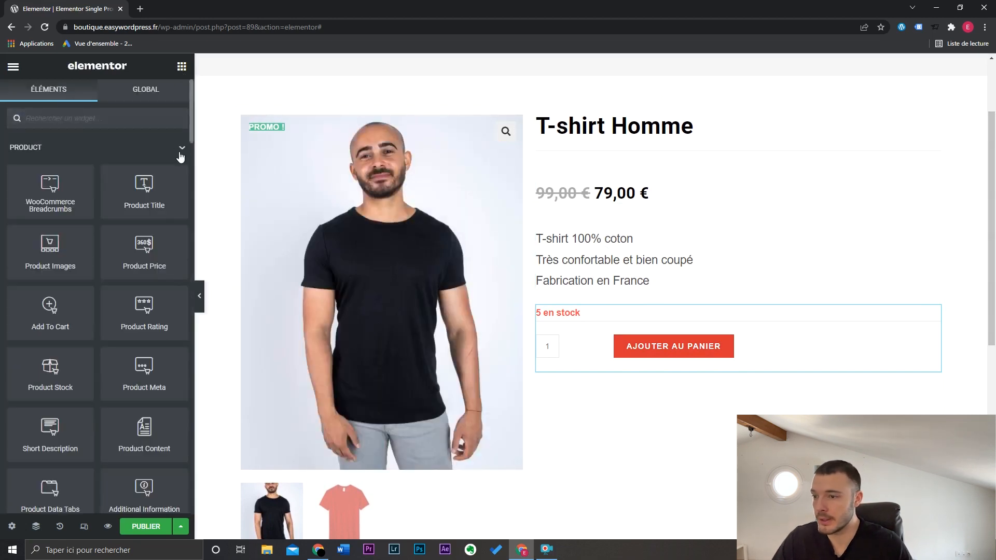
pyautogui.moveTo(144, 309); pyautogui.dragTo(645, 207)
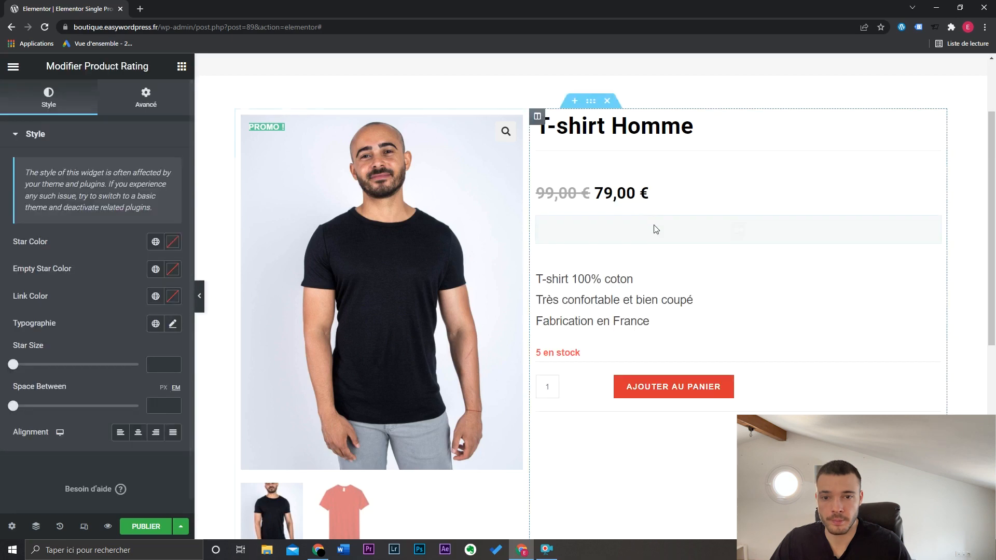
pyautogui.click(145, 98)
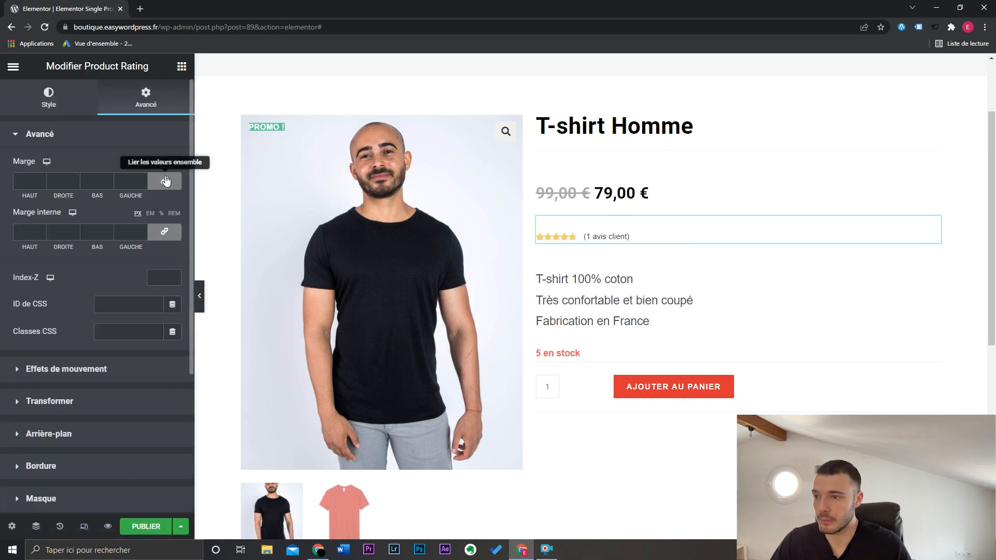
pyautogui.click(42, 182)
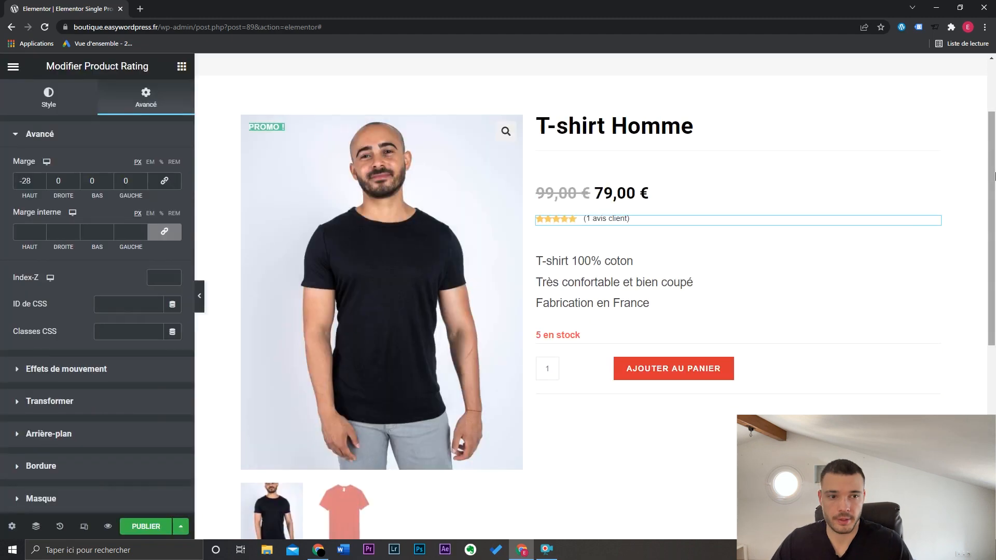
# Step: Add a four-column section below the product section and place an icon box widget (Boîte d'icône) in its first column
pyautogui.scroll(-3, 994, 244)
pyautogui.scroll(-3, 994, 244)
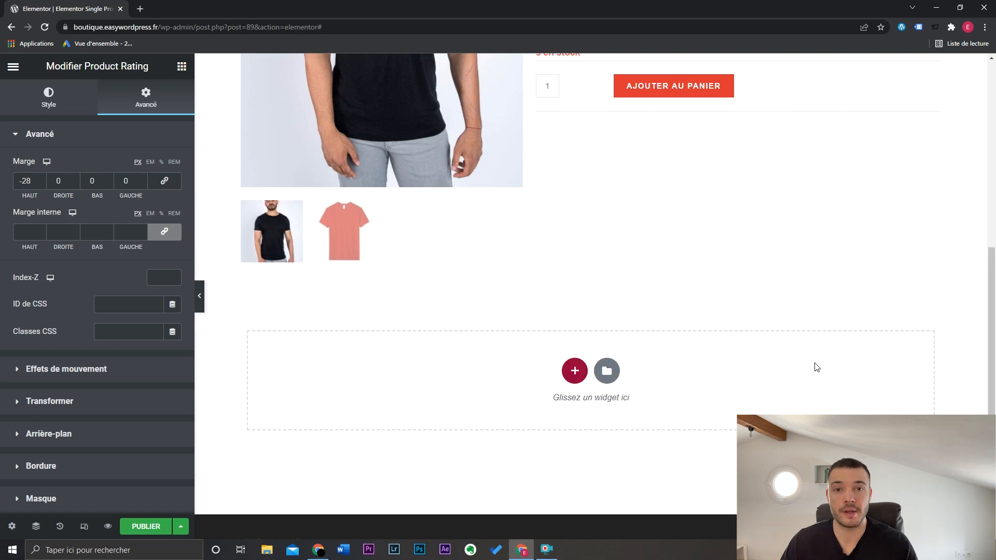
pyautogui.click(574, 370)
pyautogui.click(512, 389)
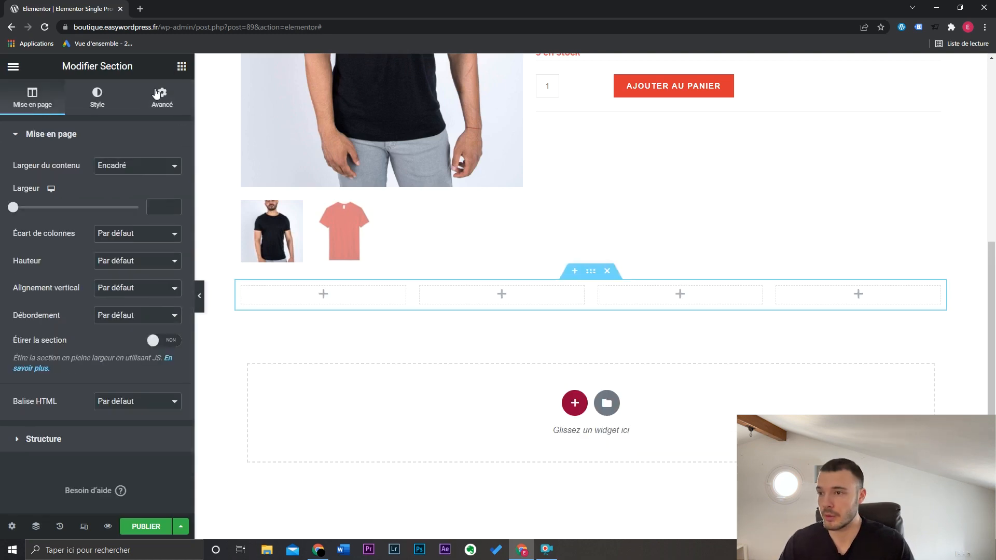
pyautogui.click(181, 66)
pyautogui.write('ic')
pyautogui.moveTo(140, 166); pyautogui.dragTo(332, 295)
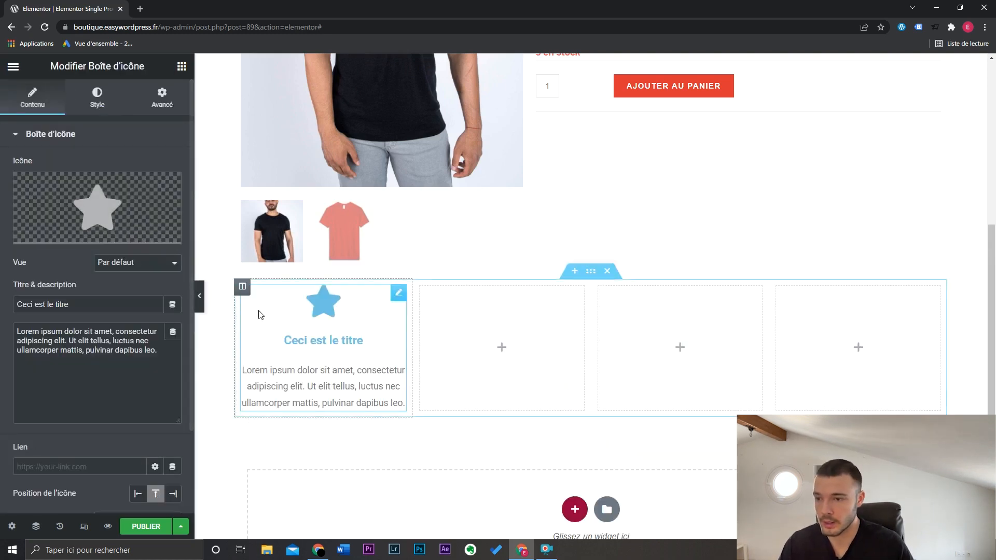
# Step: Remove the icon box's description, title it "Livraison Gratuite" and change its icon to a delivery truck
pyautogui.tripleClick(124, 357)
pyautogui.press('BackSpace')
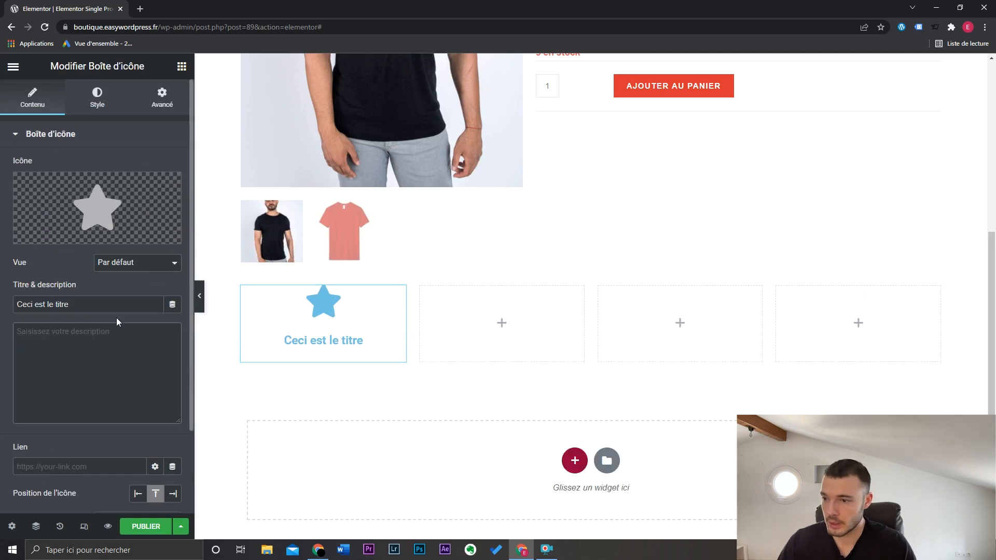
pyautogui.write('Livraison Gratuite')
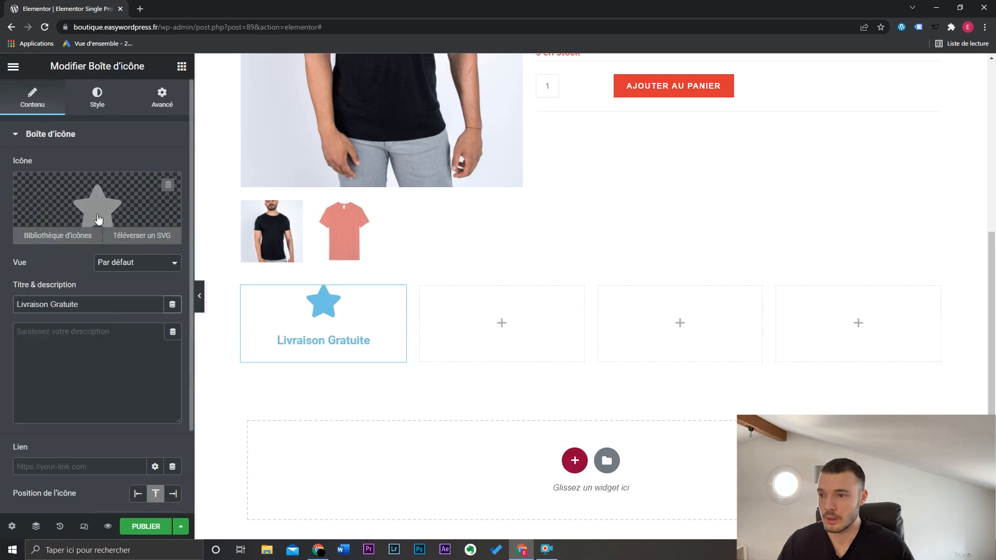
pyautogui.click(63, 232)
# Step: Copy the "Livraison Gratuite" icon box into the three remaining columns of the section
pyautogui.rightClick(337, 328)
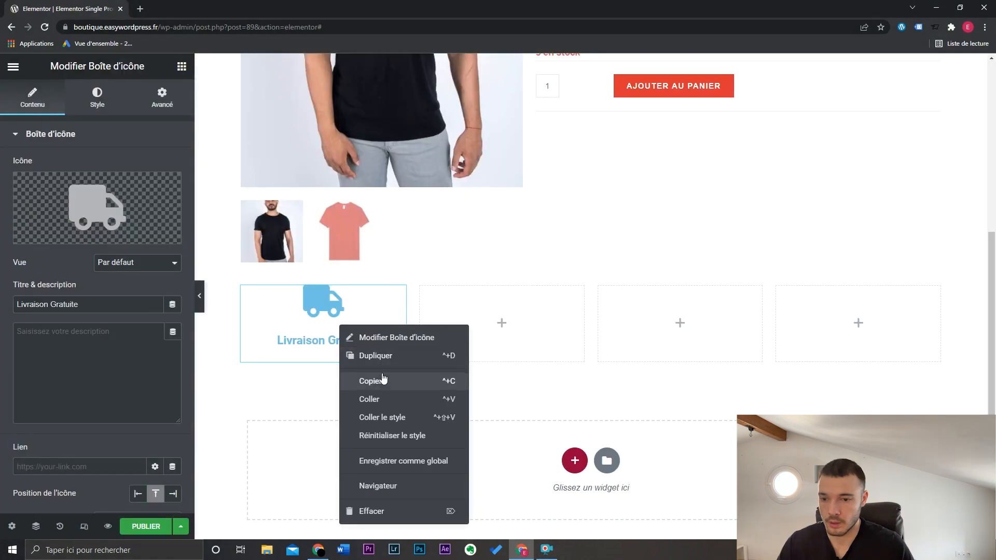
pyautogui.click(382, 380)
pyautogui.rightClick(493, 327)
pyautogui.click(524, 418)
pyautogui.rightClick(669, 346)
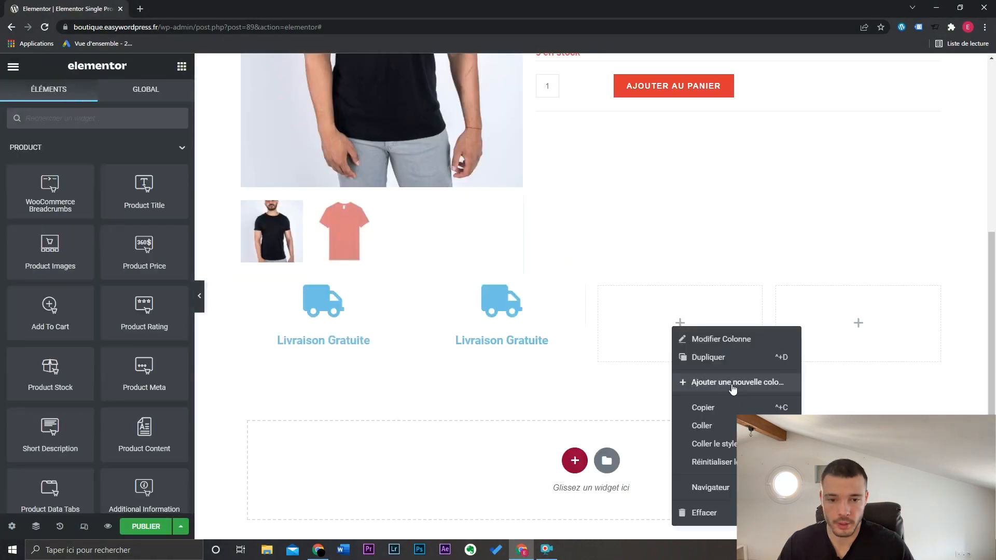
pyautogui.click(723, 422)
pyautogui.rightClick(812, 342)
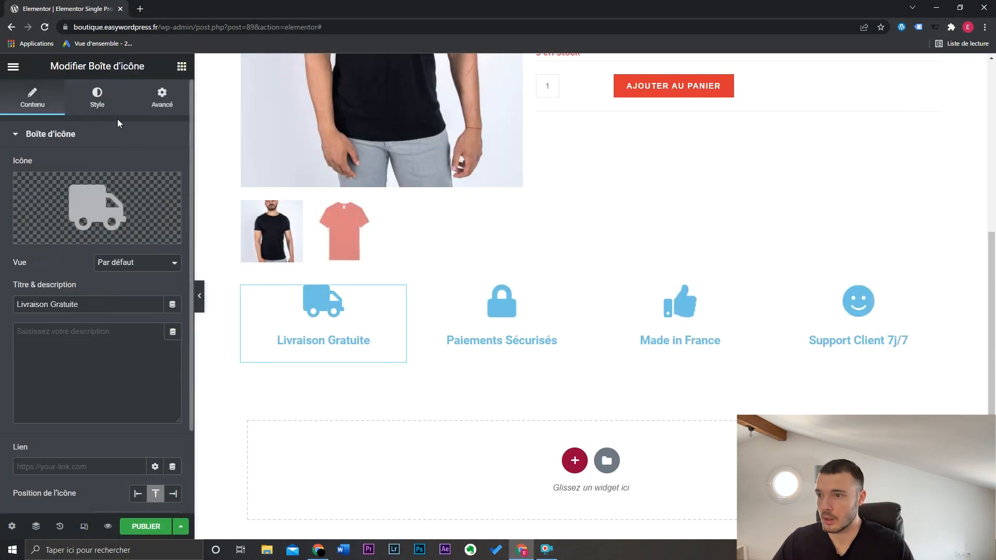
# Step: Set both the icon and the title of the "Livraison Gratuite" box to black
pyautogui.click(97, 96)
pyautogui.click(173, 193)
pyautogui.moveTo(106, 298); pyautogui.dragTo(15, 458)
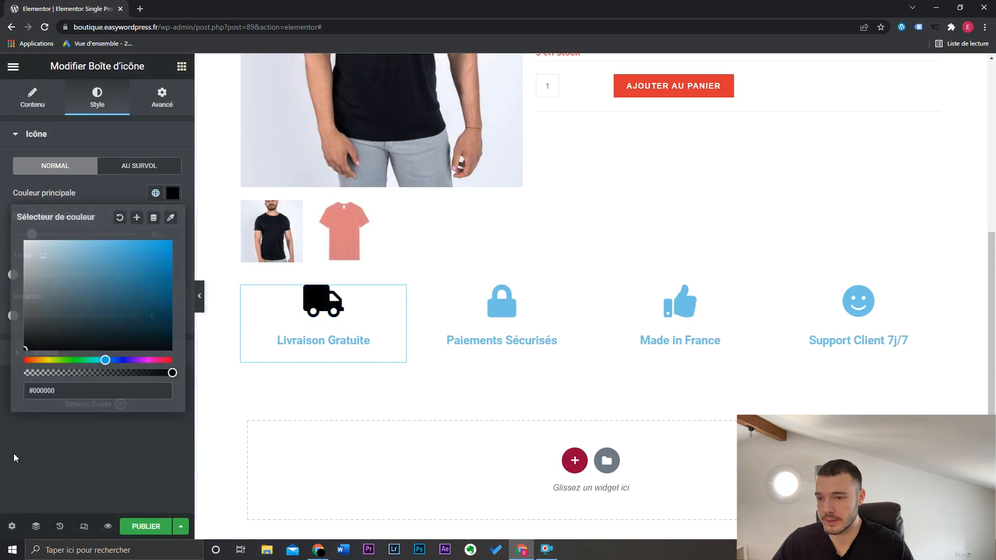
pyautogui.click(15, 457)
pyautogui.click(58, 363)
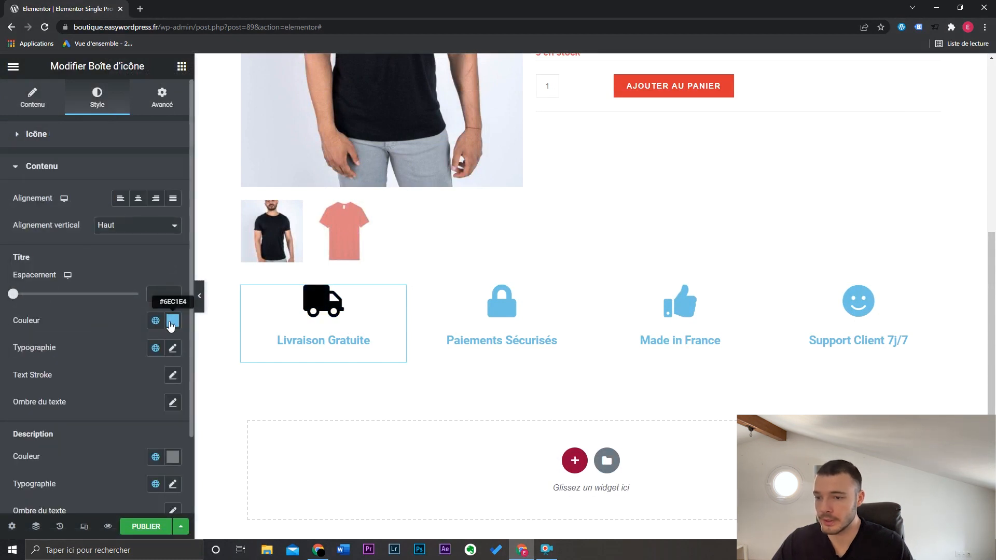
pyautogui.click(173, 320)
pyautogui.moveTo(112, 190); pyautogui.dragTo(2, 398)
pyautogui.click(4, 403)
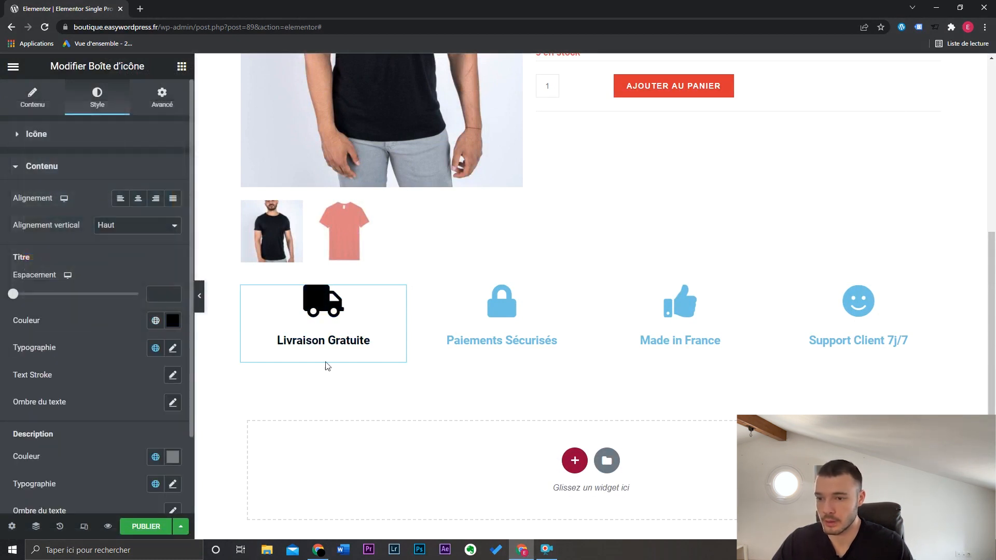
# Step: Copy the "Livraison Gratuite" box's style onto the Paiements Sécurisés, Made in France and Support Client 7j/7 boxes
pyautogui.rightClick(338, 314)
pyautogui.click(371, 369)
pyautogui.rightClick(485, 322)
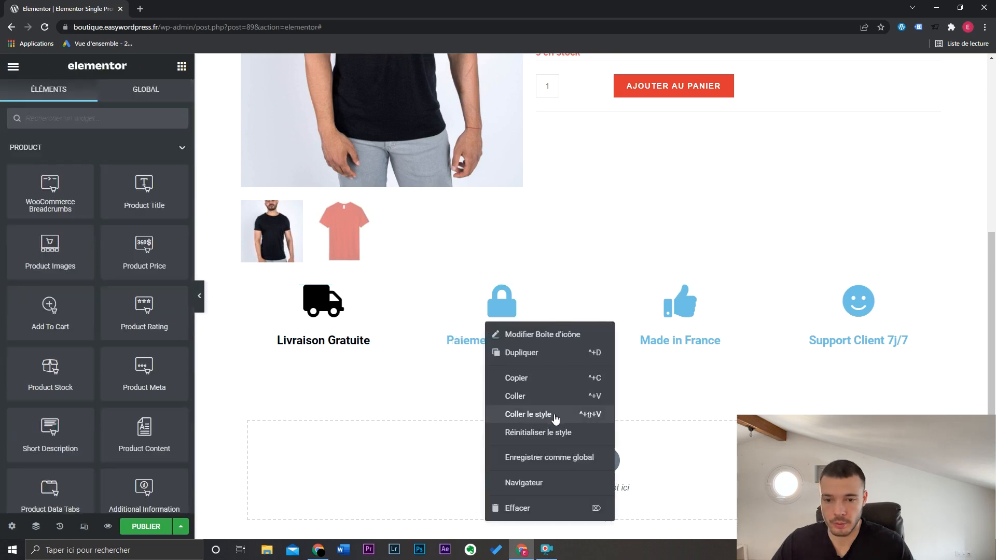
pyautogui.click(549, 414)
pyautogui.rightClick(707, 328)
pyautogui.click(737, 419)
pyautogui.rightClick(832, 315)
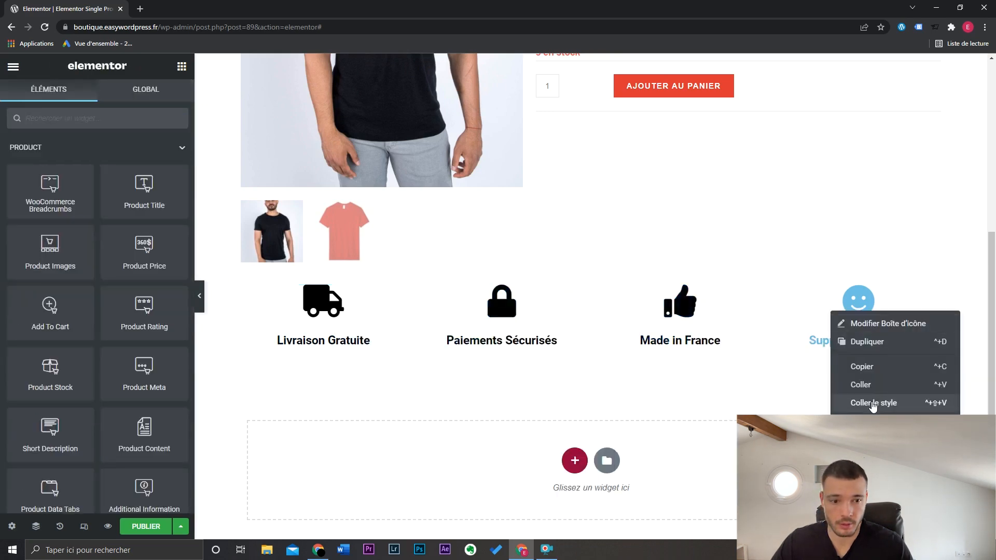
pyautogui.click(861, 462)
# Step: Apply a box shadow with a blur of 10 to the four-column icon section
pyautogui.click(592, 277)
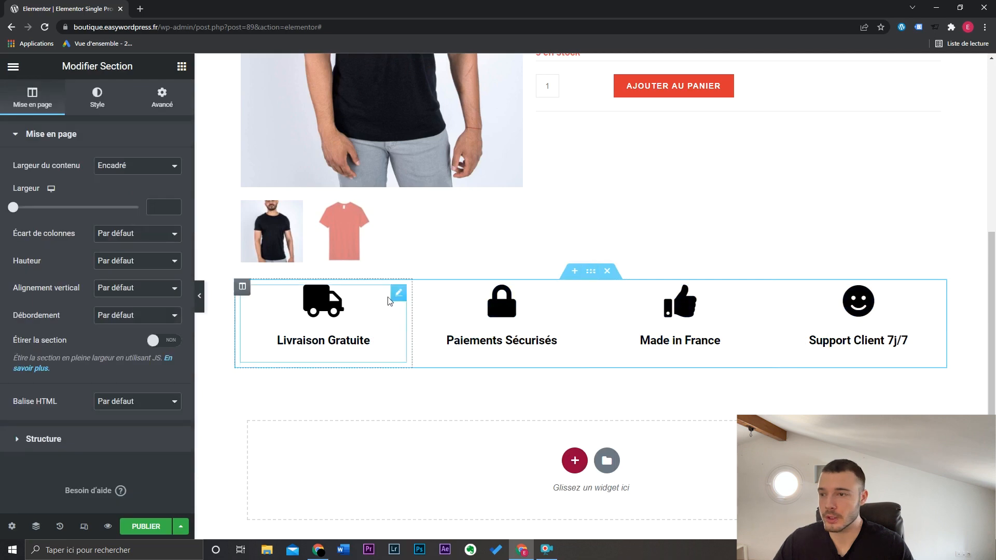
pyautogui.click(103, 105)
pyautogui.click(91, 261)
pyautogui.click(173, 336)
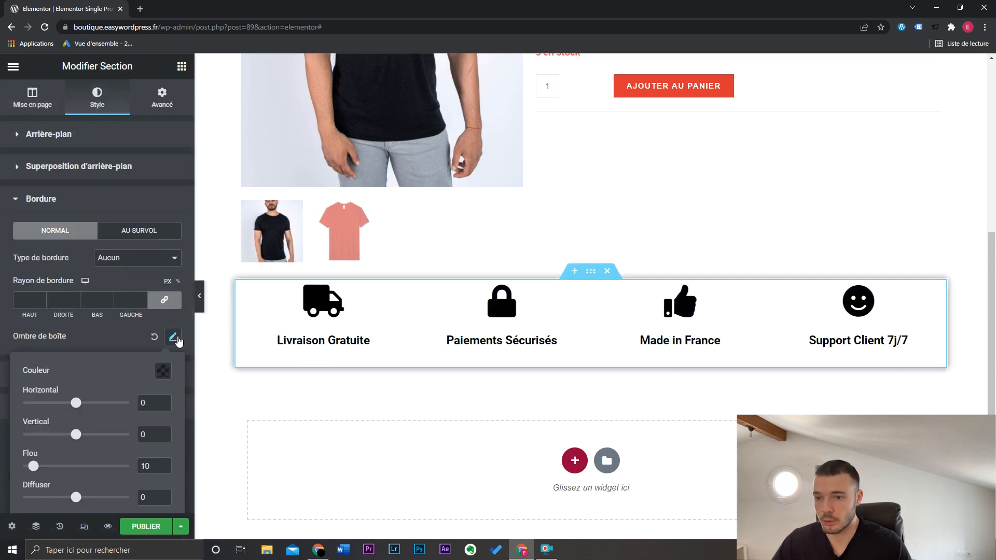
# Step: Set the icon section's top and bottom margins to 50 px
pyautogui.click(162, 99)
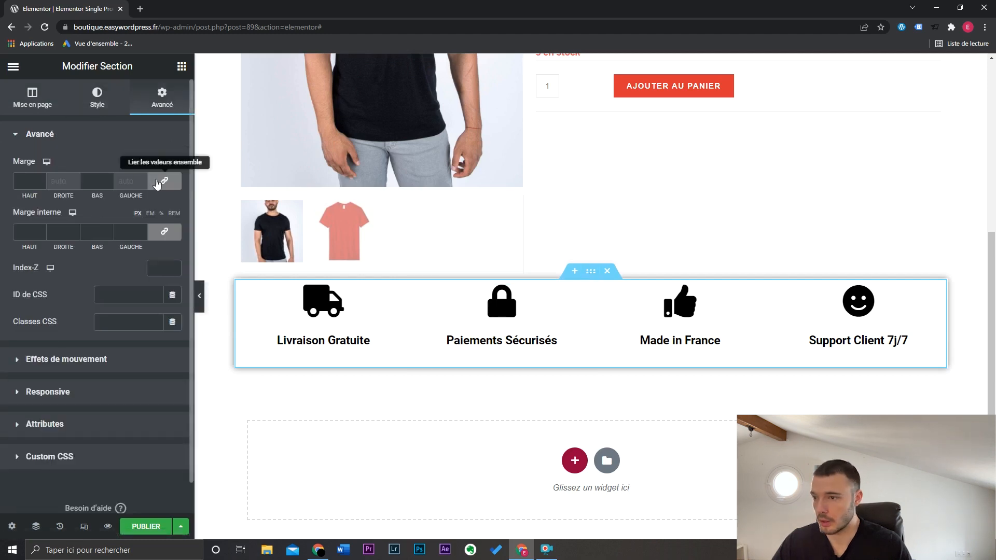
pyautogui.click(27, 180)
pyautogui.write('50')
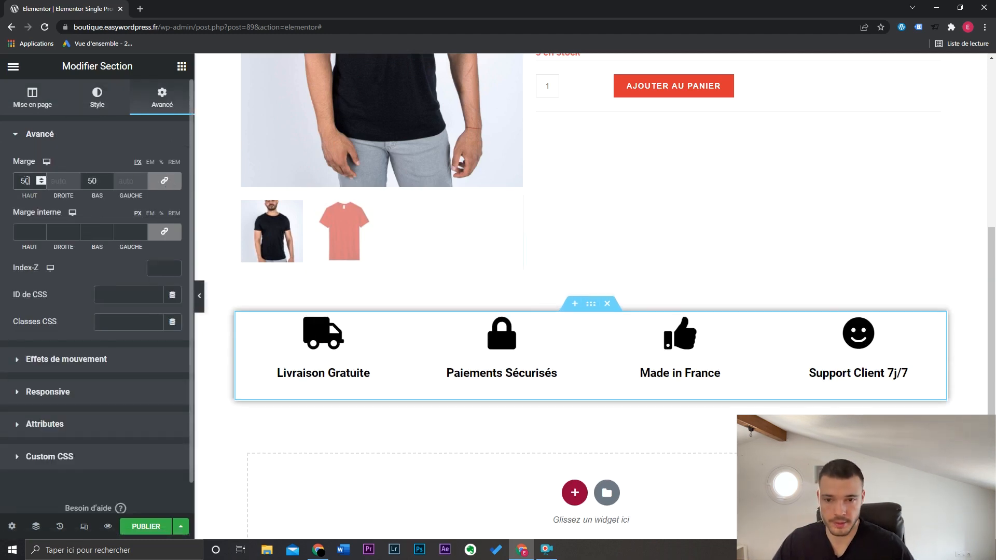
pyautogui.scroll(-1, 584, 256)
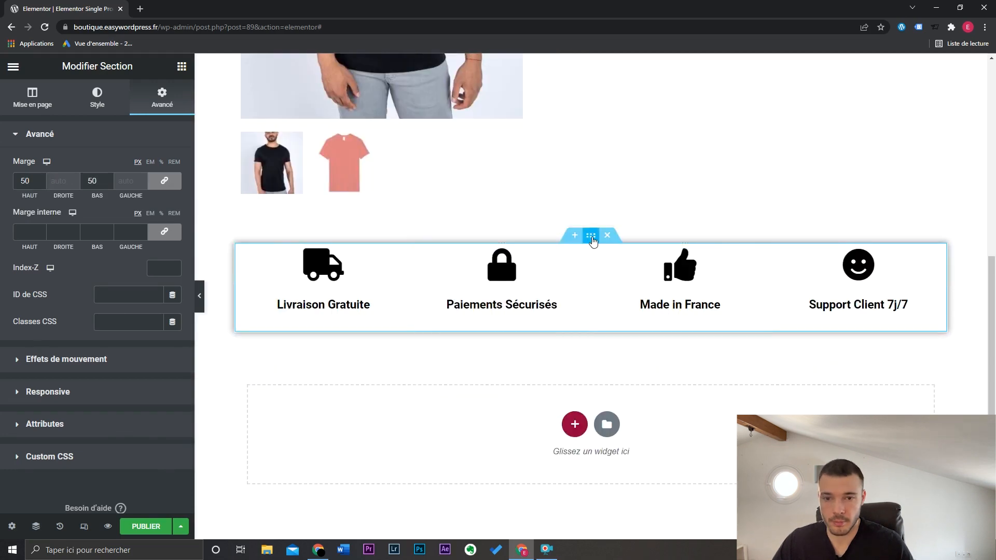
# Step: Unlink the icon section's padding values, set its top padding to 20 px and check the page layout
pyautogui.click(164, 232)
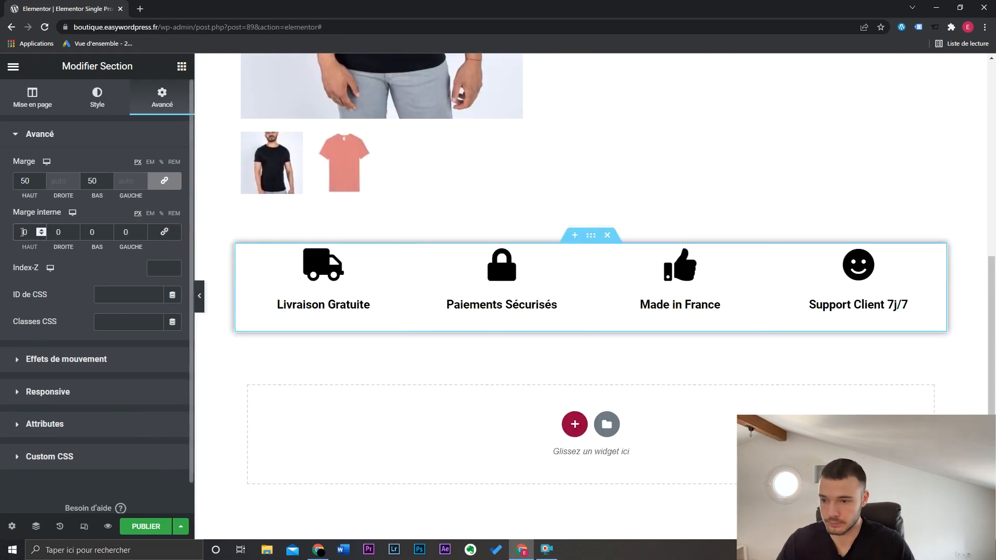
pyautogui.click(23, 232)
pyautogui.write('2')
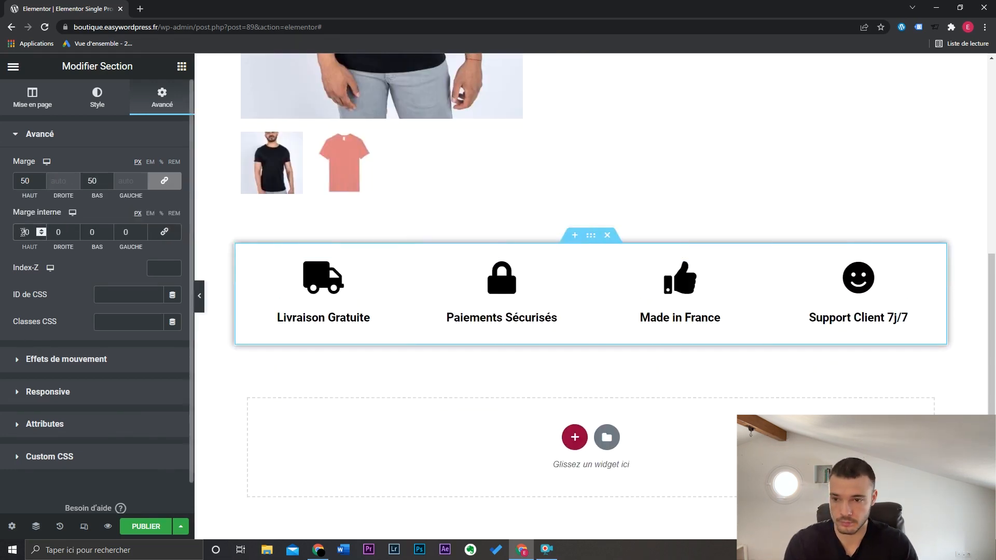
pyautogui.click(199, 296)
pyautogui.moveTo(992, 386); pyautogui.dragTo(994, 343)
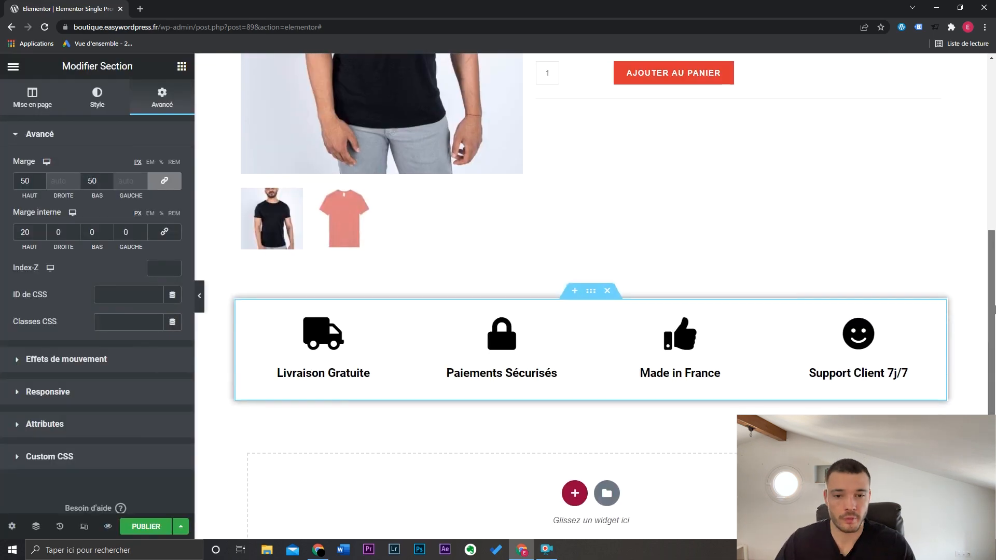
# Step: Add the Product Data Tabs widget below the icon section and the Product Related widget beneath the tabs
pyautogui.scroll(-3, 591, 228)
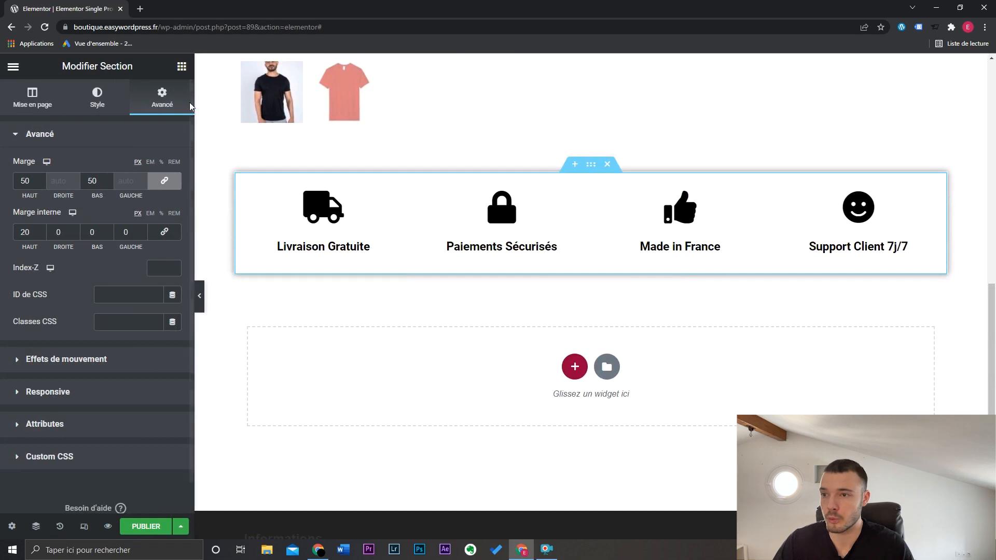
pyautogui.click(181, 68)
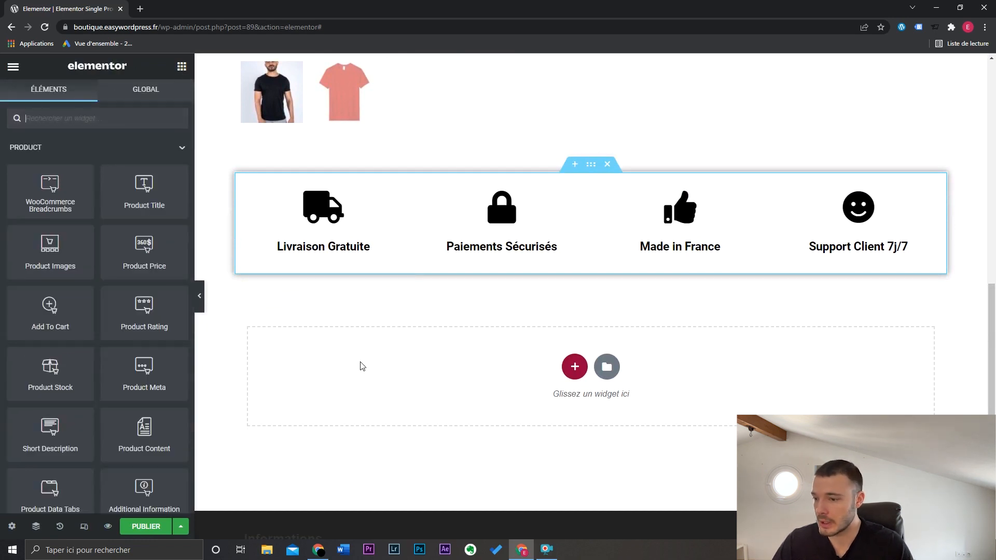
pyautogui.scroll(-3, 57, 368)
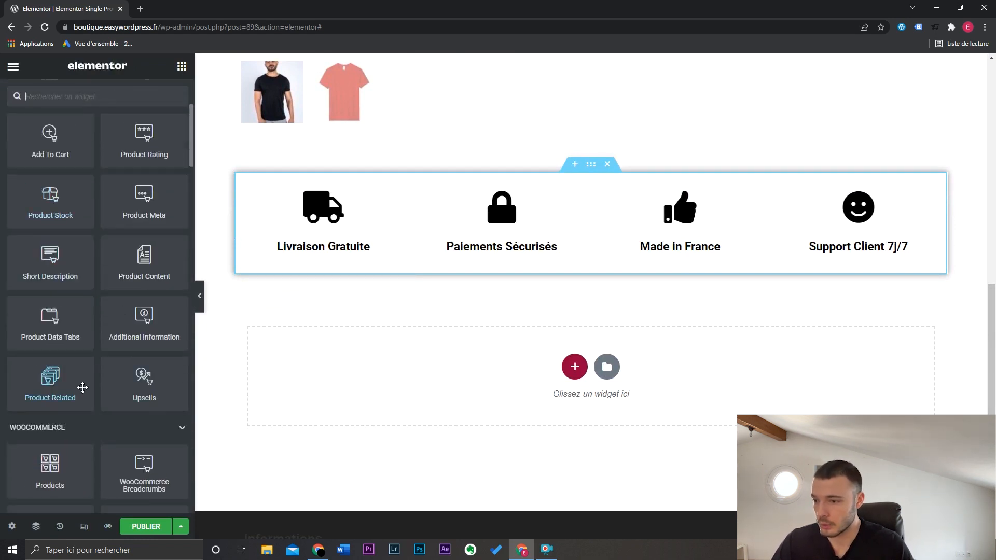
pyautogui.moveTo(52, 328); pyautogui.dragTo(565, 360)
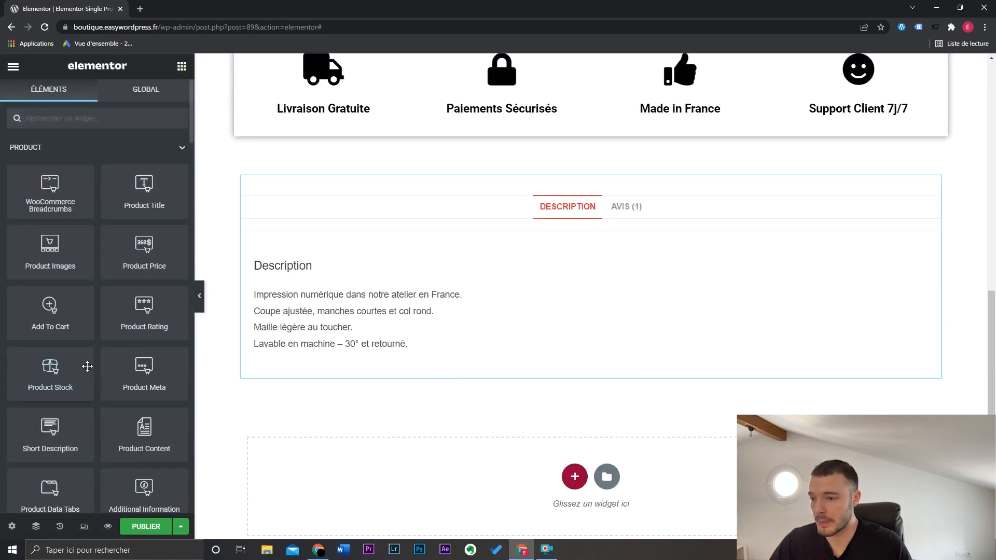
pyautogui.scroll(-5, 87, 366)
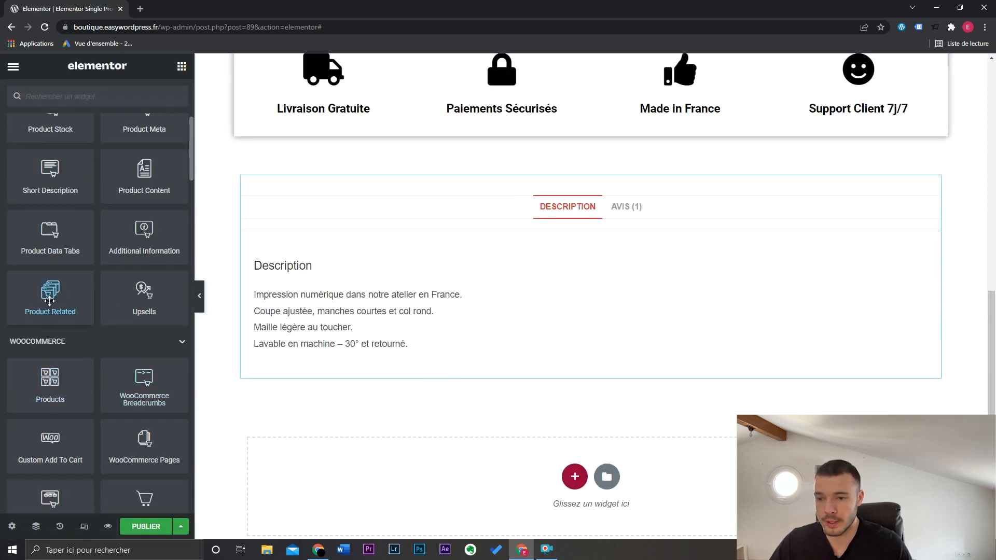
pyautogui.moveTo(49, 301); pyautogui.dragTo(369, 366)
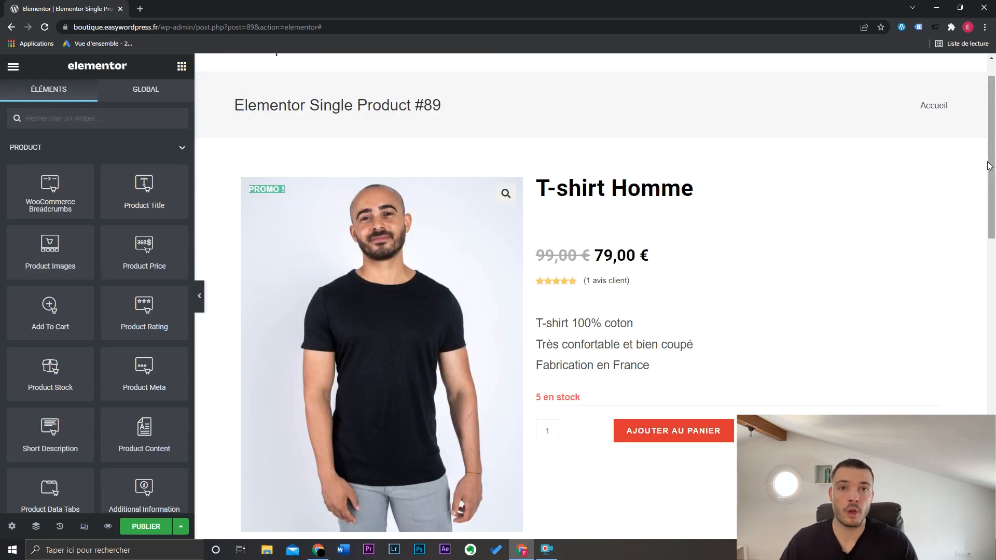
# Step: Make the Add To Cart widget sticky to the top with Stay In Column enabled, and check the page layout at full width
pyautogui.moveTo(991, 162); pyautogui.dragTo(992, 191)
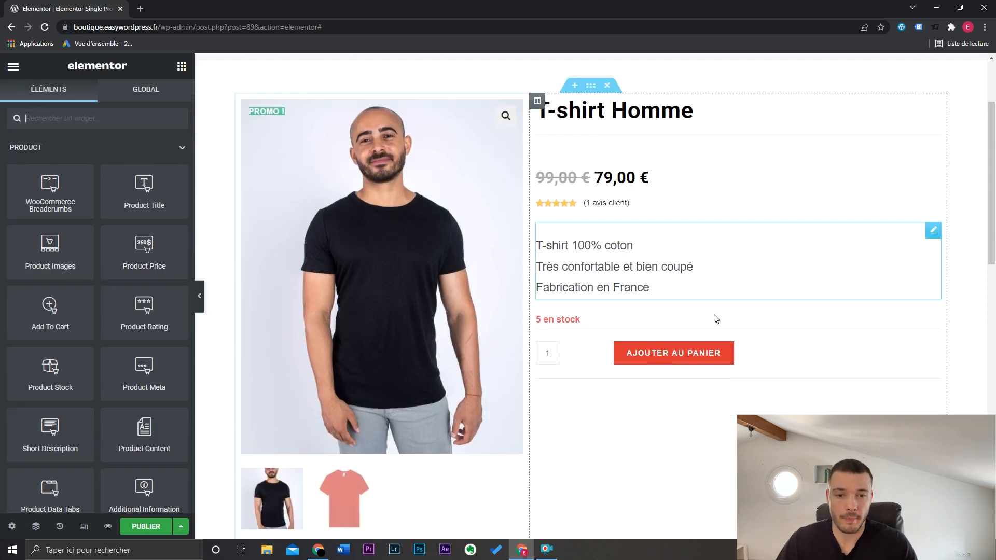
pyautogui.click(933, 319)
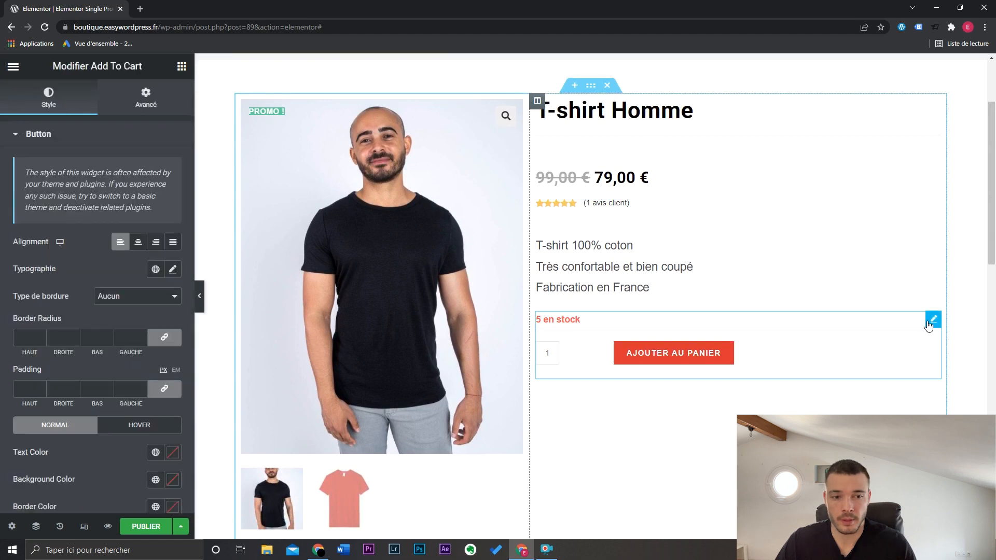
pyautogui.click(137, 106)
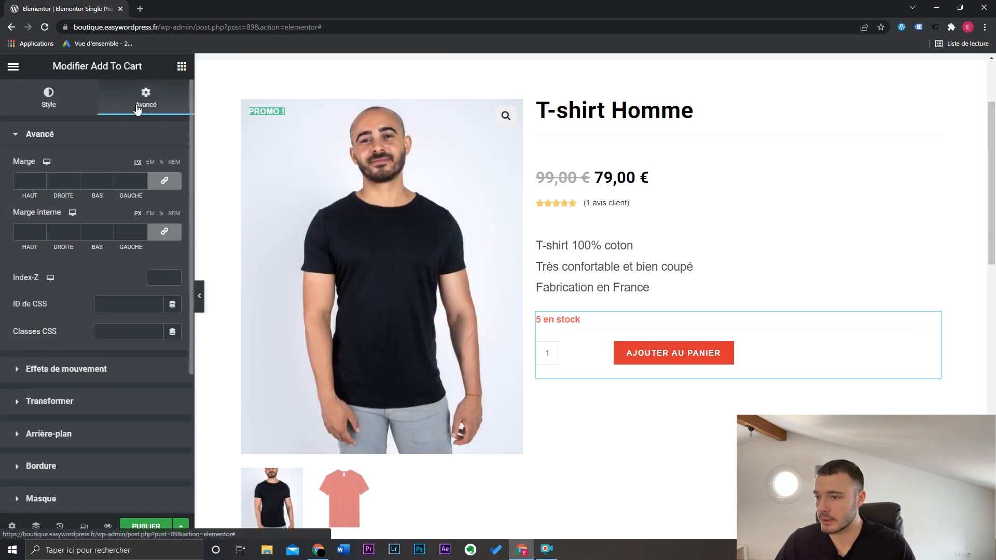
pyautogui.click(109, 368)
pyautogui.click(120, 265)
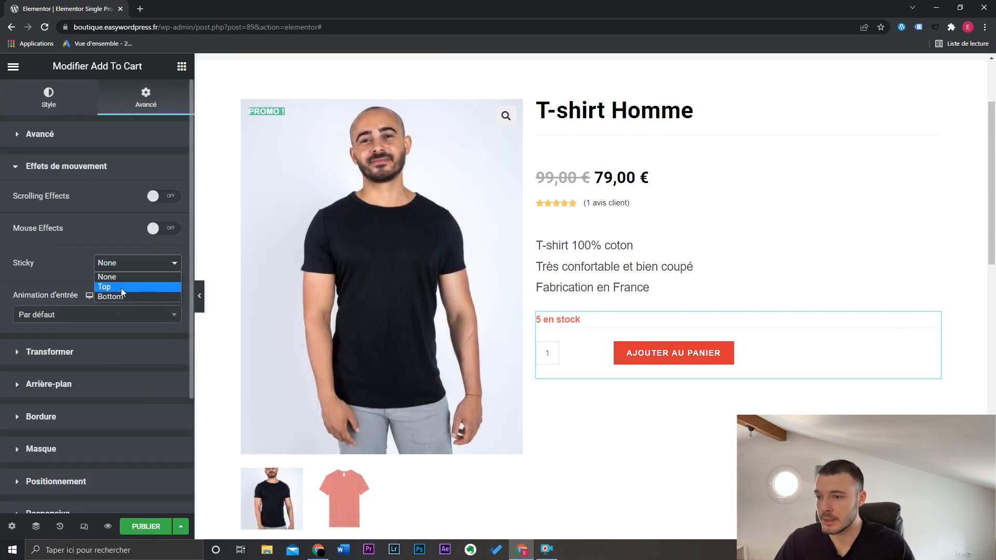
pyautogui.click(121, 288)
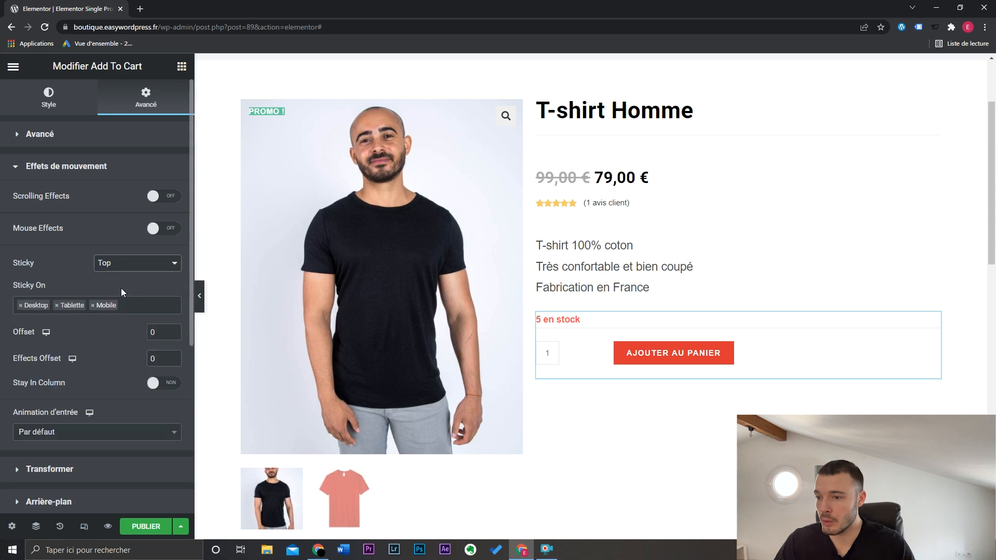
pyautogui.click(152, 386)
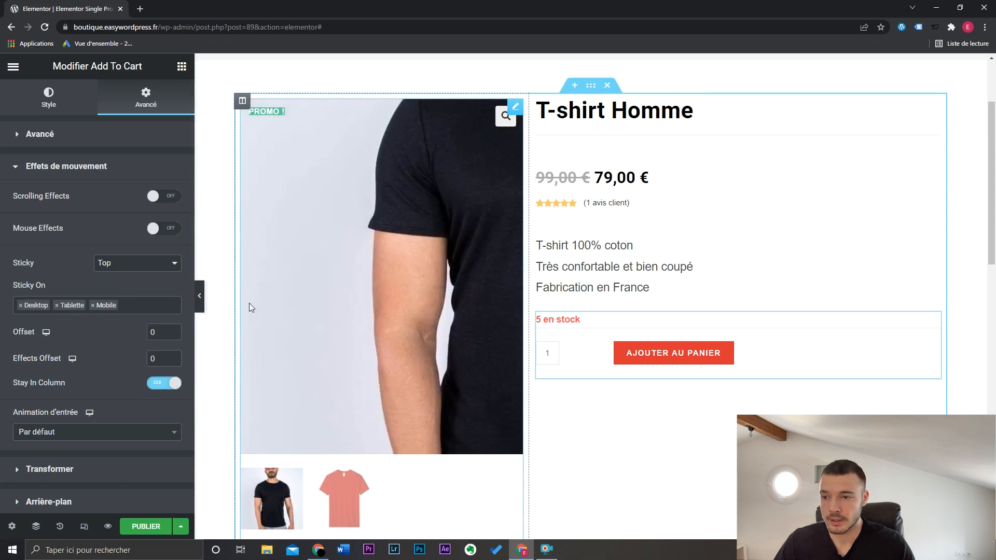
pyautogui.click(199, 295)
pyautogui.moveTo(993, 163); pyautogui.dragTo(994, 325)
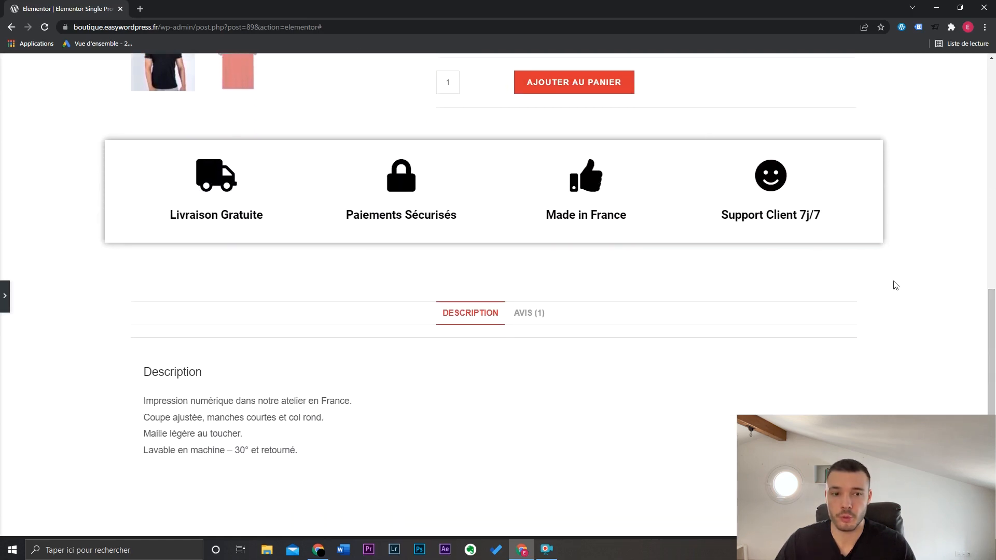
pyautogui.moveTo(993, 367); pyautogui.dragTo(994, 196)
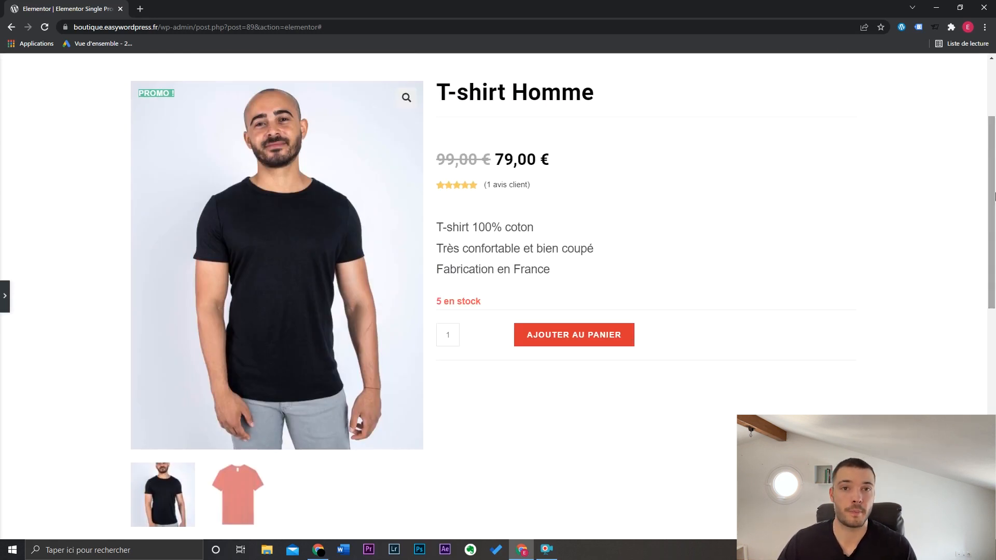
pyautogui.moveTo(995, 196); pyautogui.dragTo(995, 197)
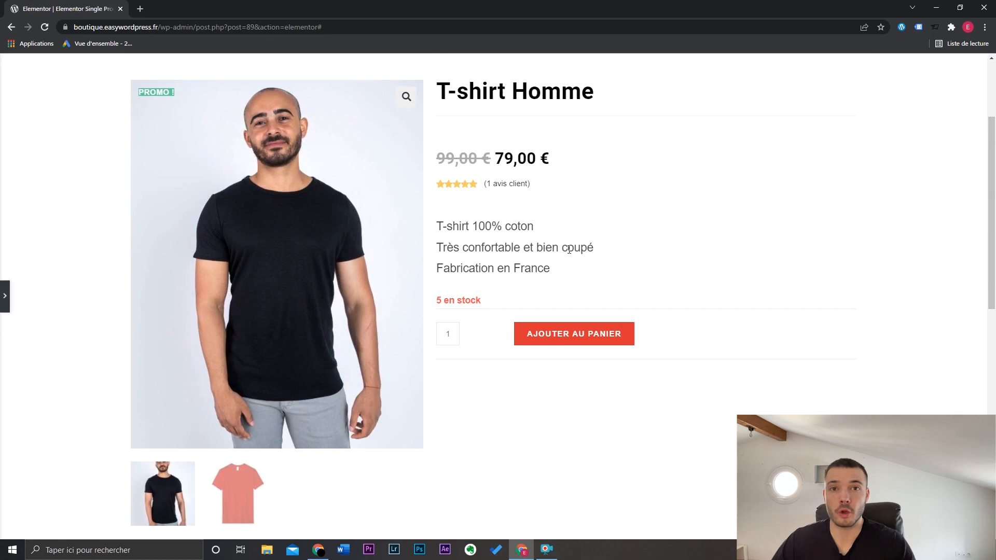
# Step: Publish the template with a display condition that includes all Produits
pyautogui.click(4, 308)
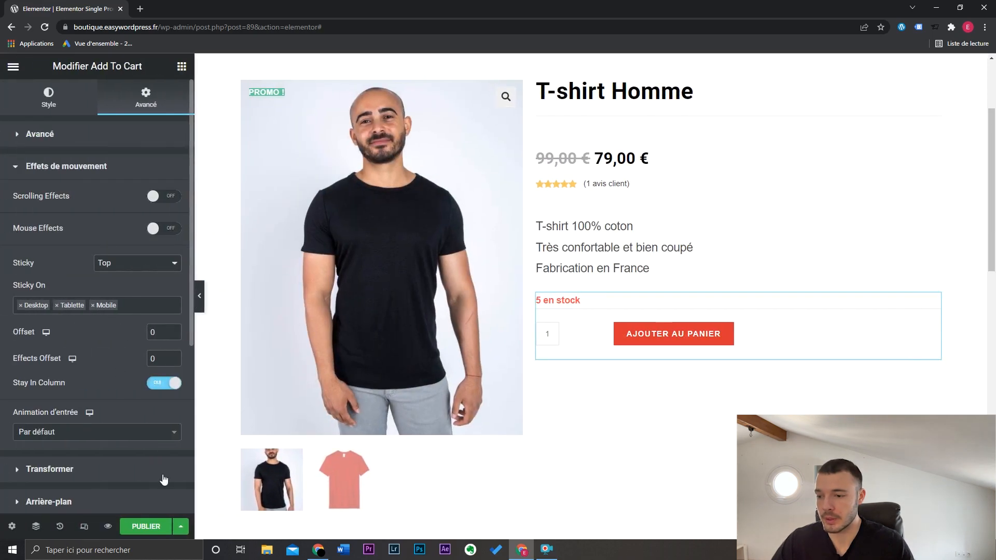
pyautogui.click(150, 520)
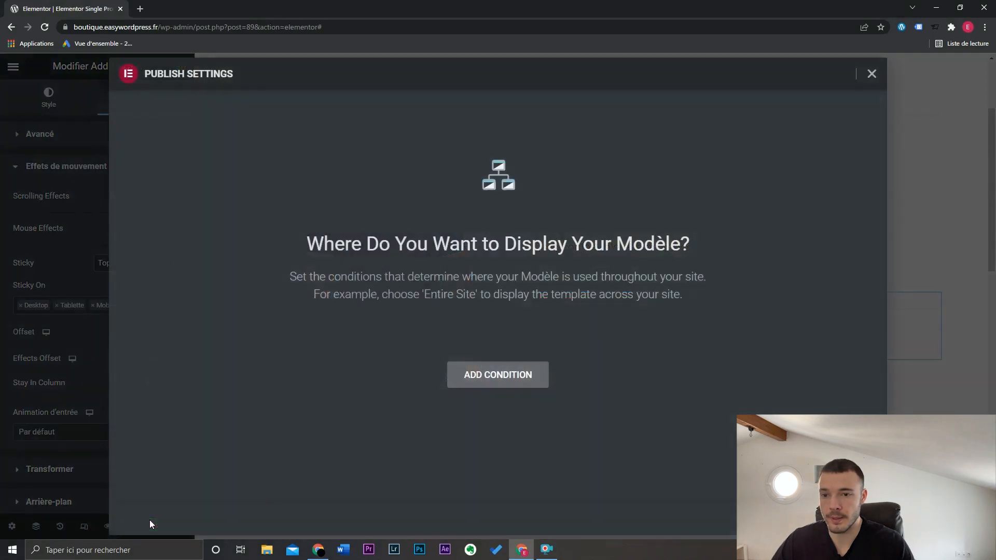
pyautogui.click(485, 375)
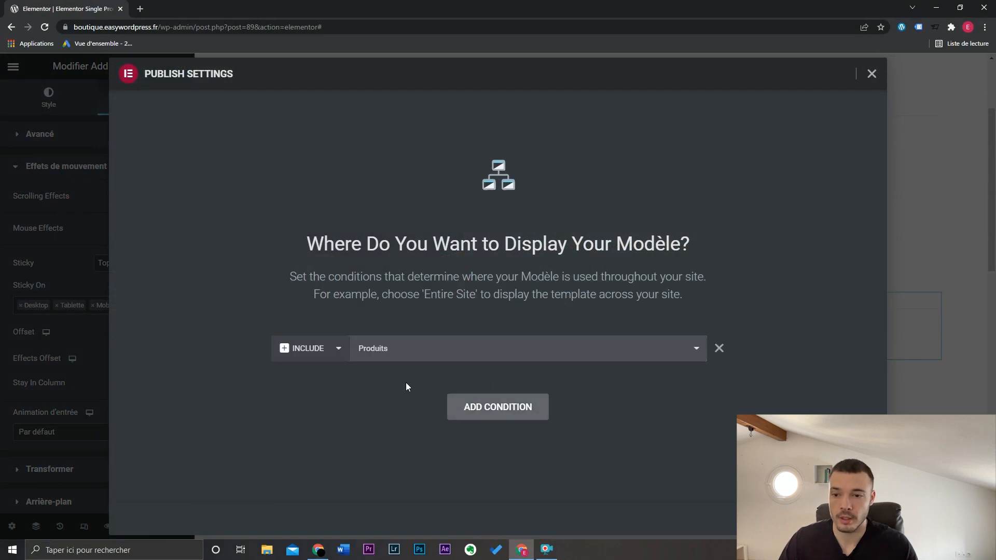
pyautogui.click(411, 355)
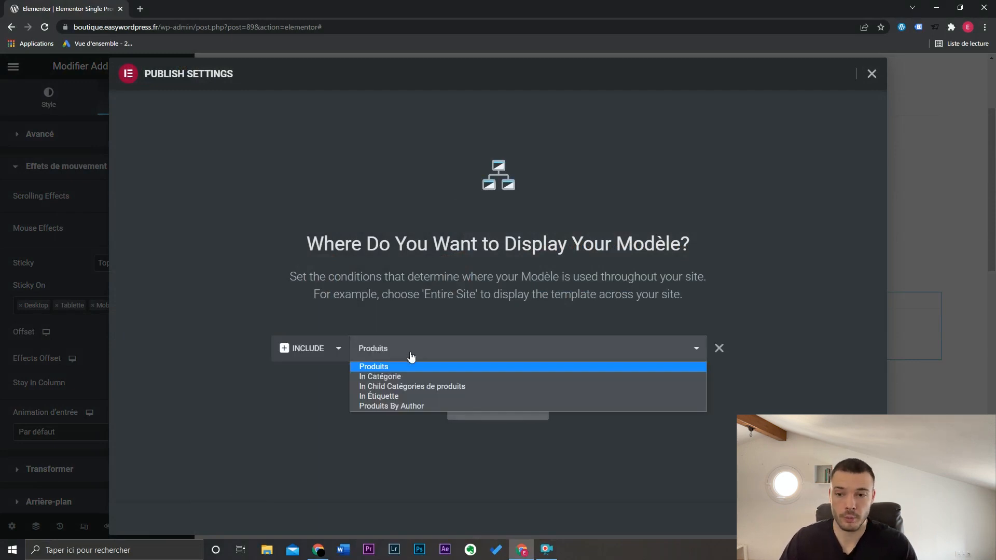
pyautogui.click(428, 378)
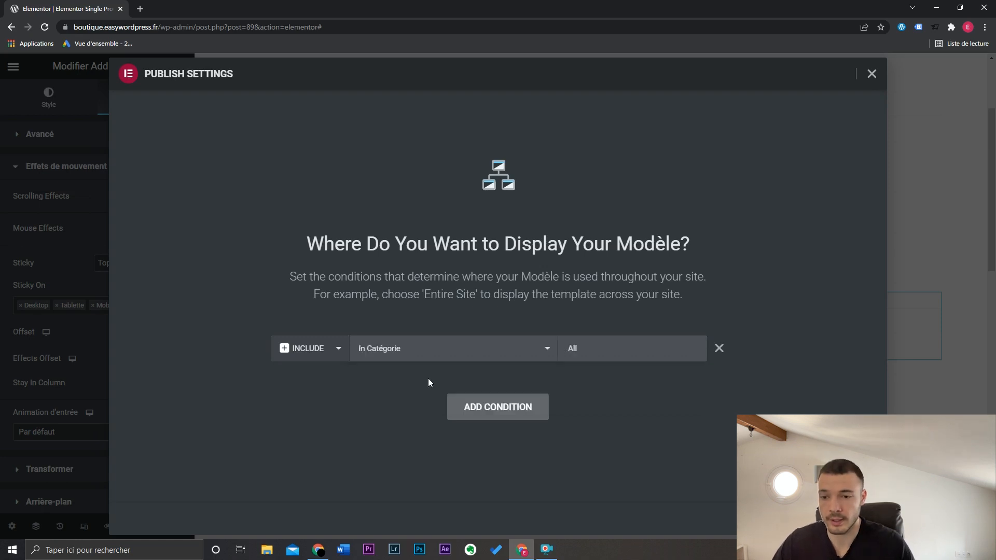
pyautogui.click(624, 353)
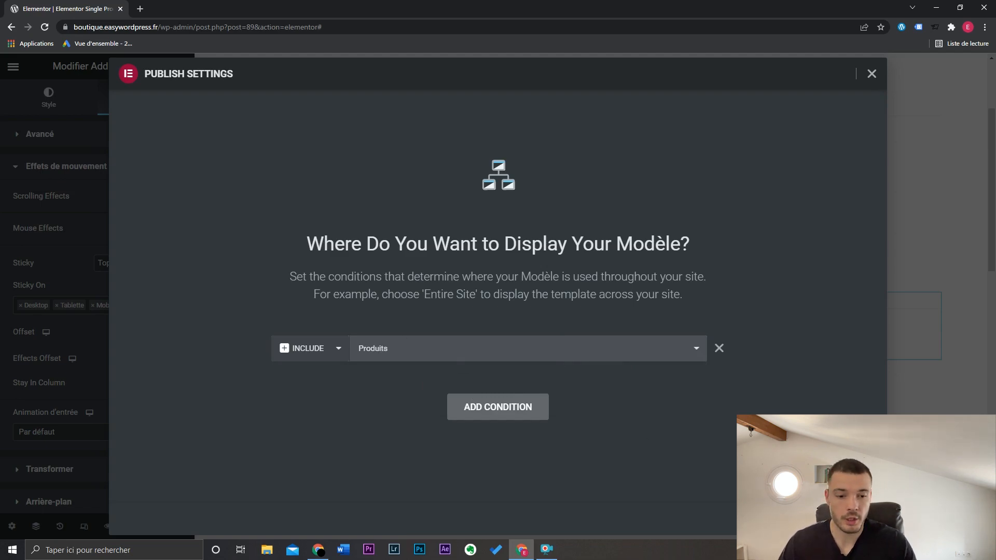
pyautogui.click(845, 519)
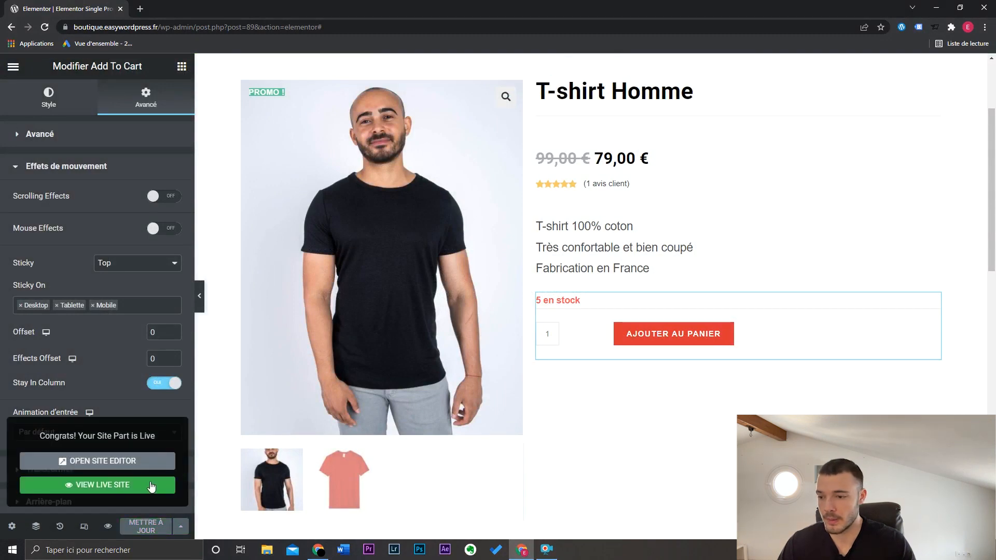
# Step: Open the live T-shirt Homme product page and review the published layout
pyautogui.click(146, 485)
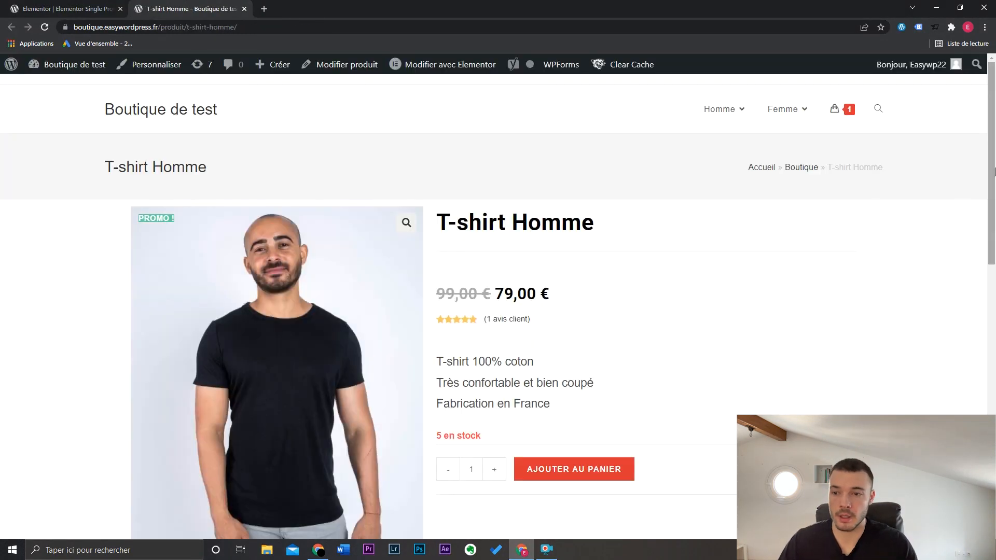
pyautogui.moveTo(994, 168); pyautogui.dragTo(893, 174)
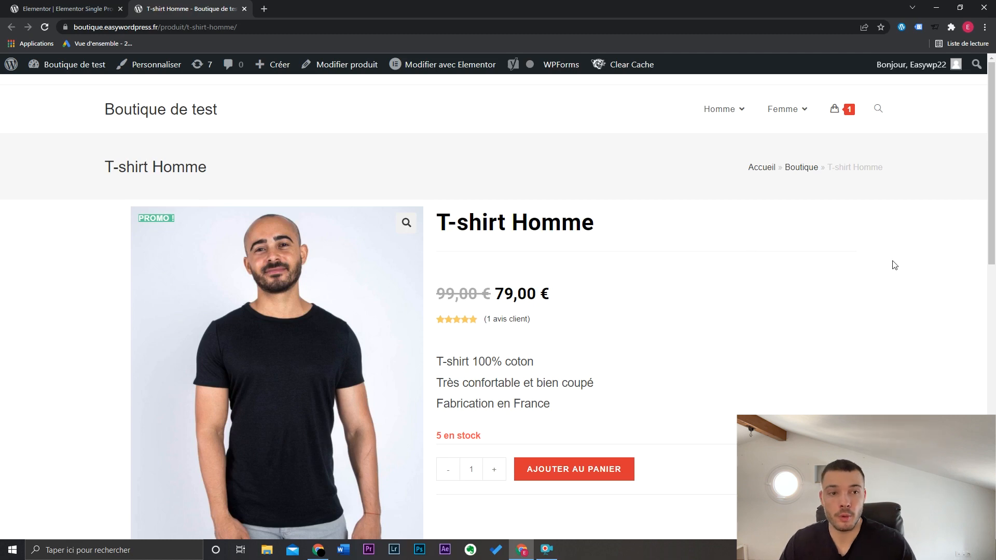
pyautogui.moveTo(992, 179); pyautogui.dragTo(991, 135)
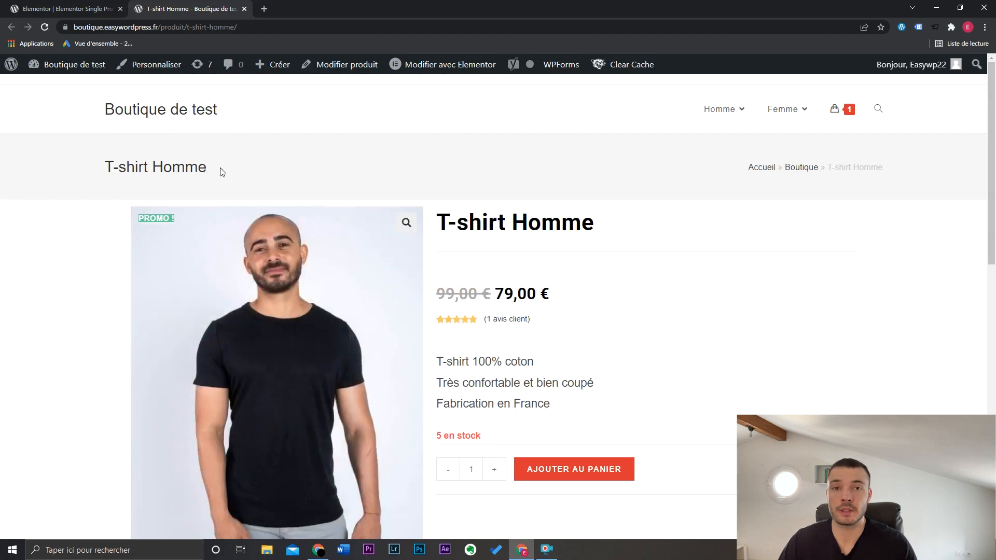
# Step: Search the WordPress theme library for "hello" and install the Hello Elementor theme
pyautogui.moveTo(52, 65)
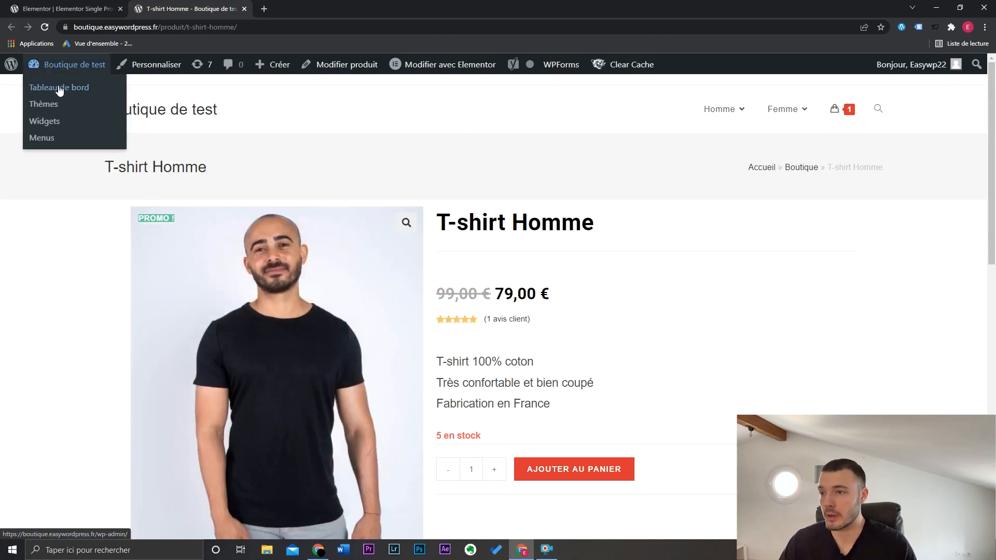
pyautogui.click(52, 104)
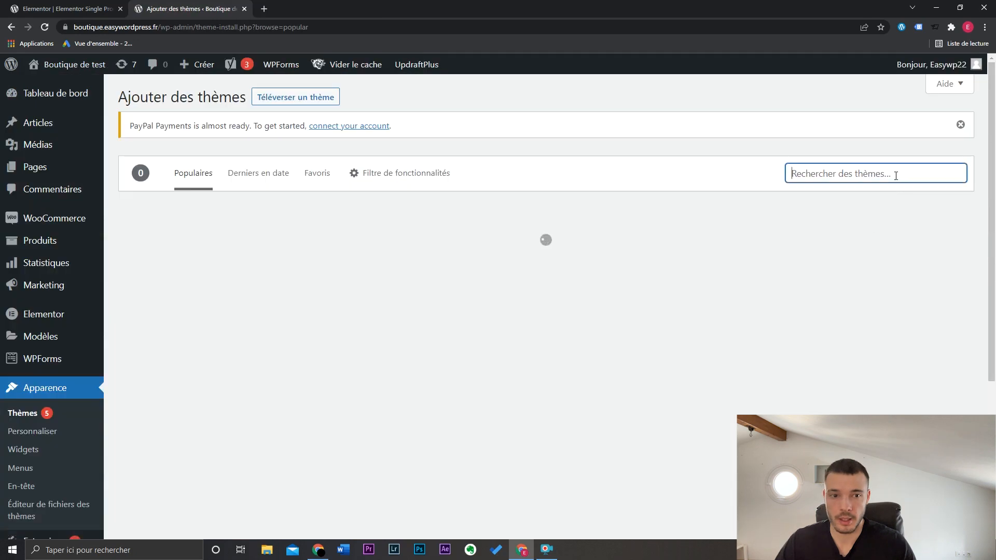
pyautogui.write('hello')
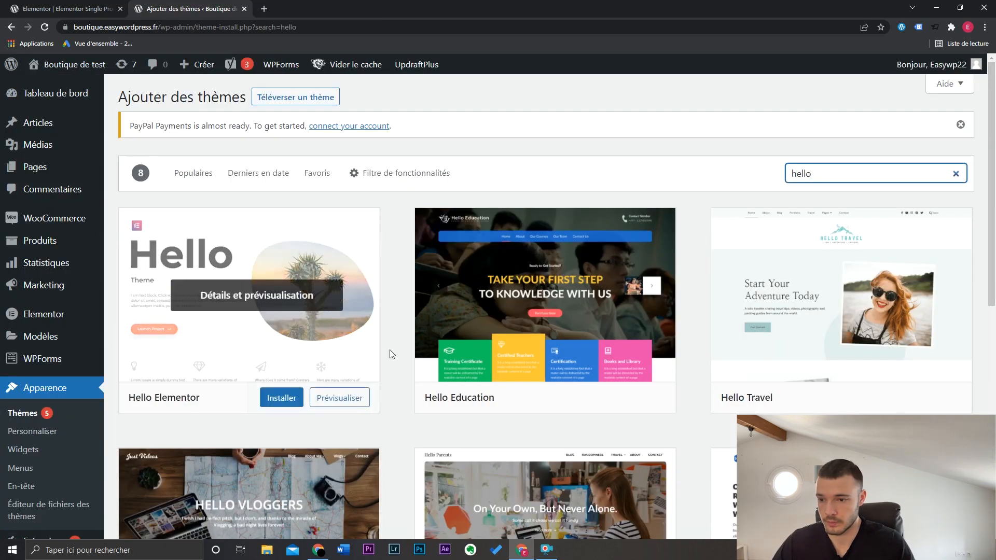
pyautogui.click(283, 399)
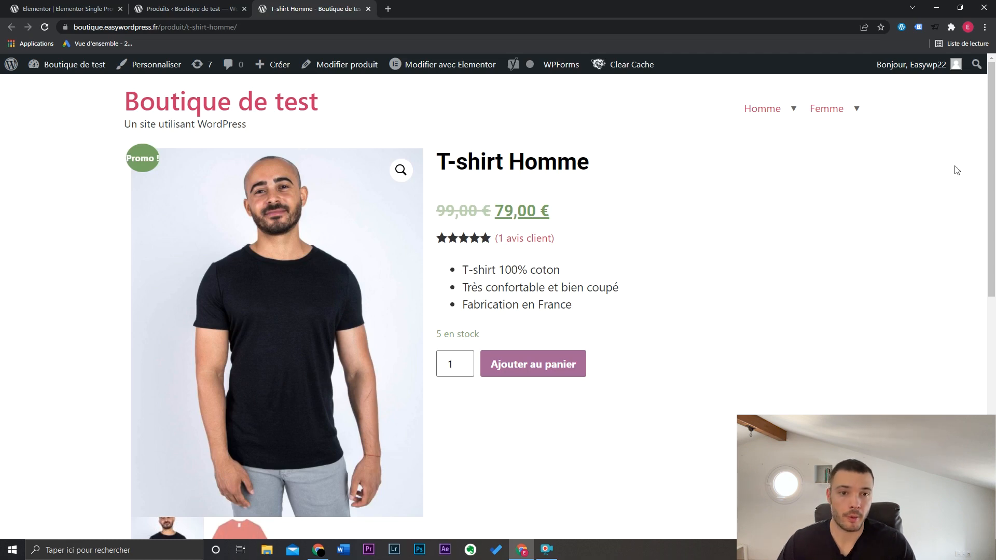
# Step: Examine the live T-shirt Homme product page with the Hello Elementor theme applied
pyautogui.moveTo(991, 170)
pyautogui.mouseDown()
pyautogui.moveTo(994, 350)
pyautogui.moveTo(994, 158)
pyautogui.mouseUp()
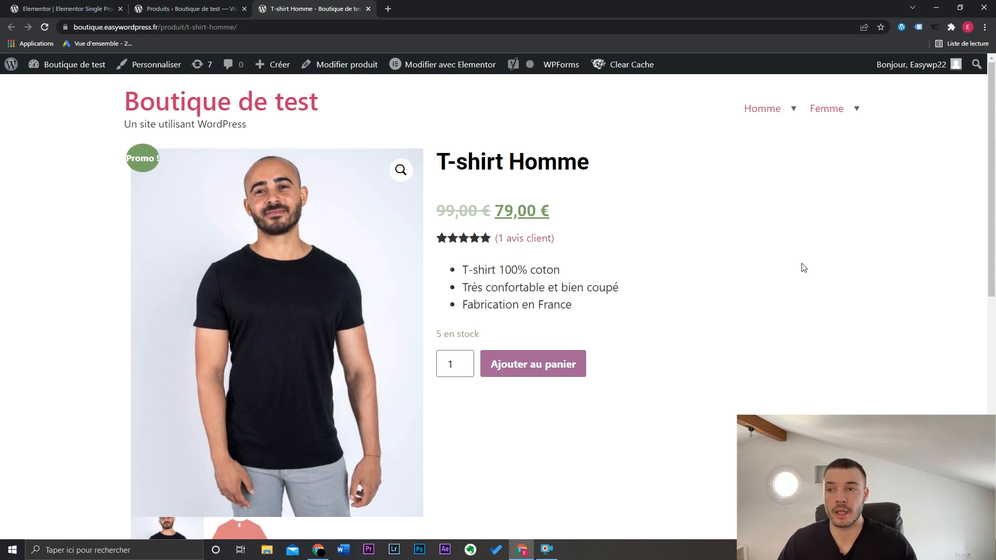
pyautogui.scroll(-5, 784, 129)
pyautogui.moveTo(995, 408); pyautogui.dragTo(993, 168)
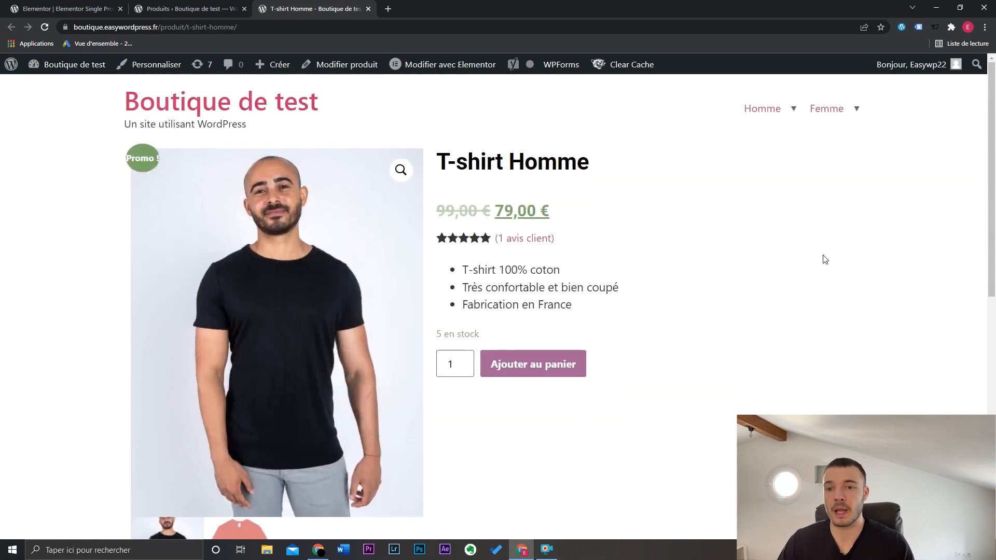